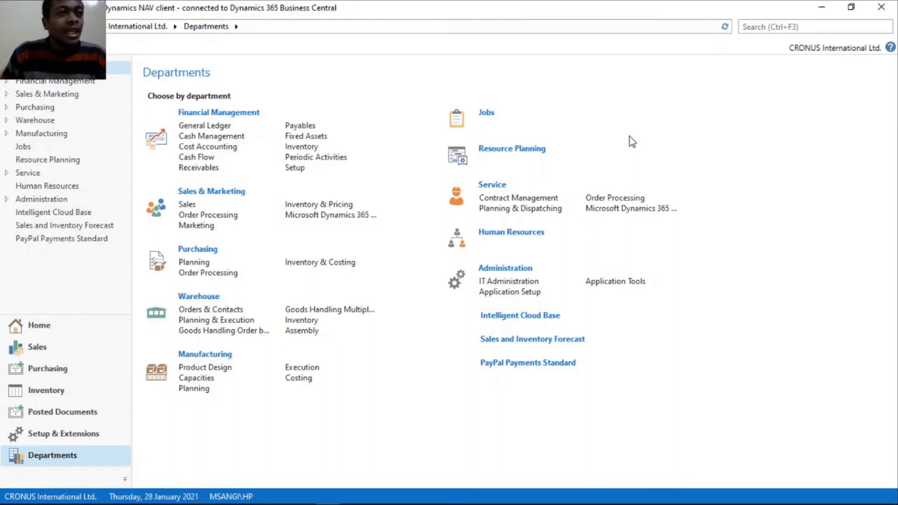
Step: Open the vendor card of Progressive Home Furnishings from the Payables vendor list and collapse its General section to focus on Payments
{"action": "left_click", "coordinate": [299, 126]}
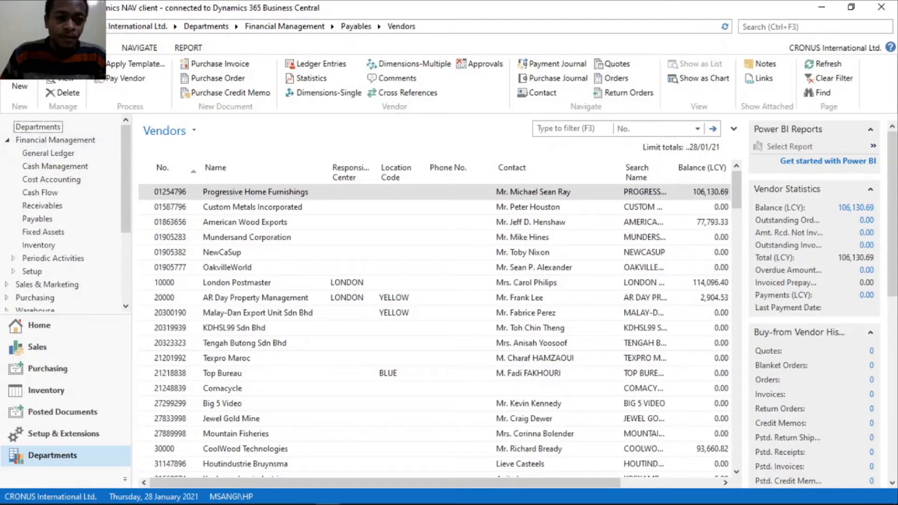
{"action": "left_click", "coordinate": [63, 64]}
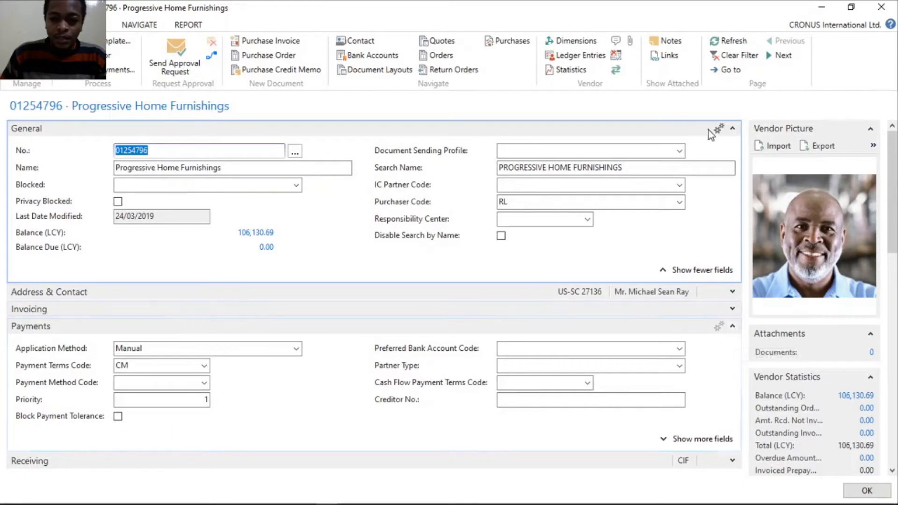
{"action": "left_click", "coordinate": [733, 128]}
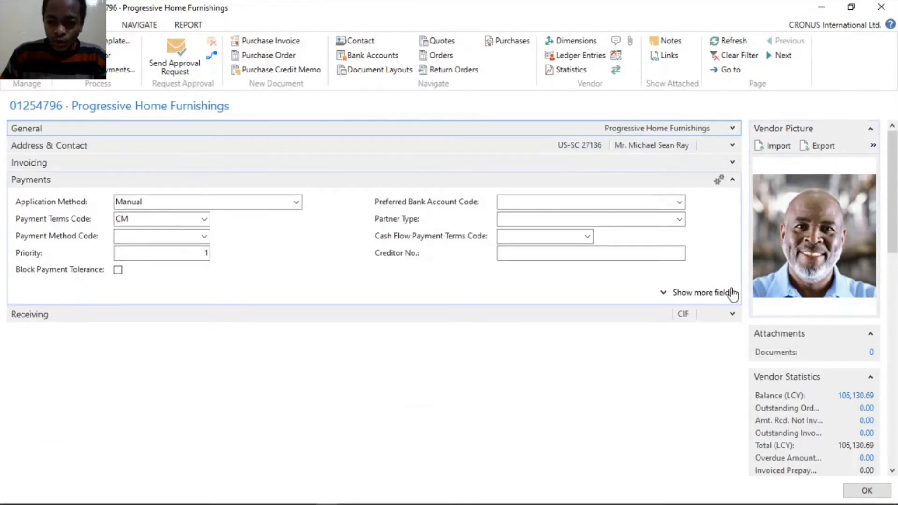
{"action": "left_click", "coordinate": [733, 313]}
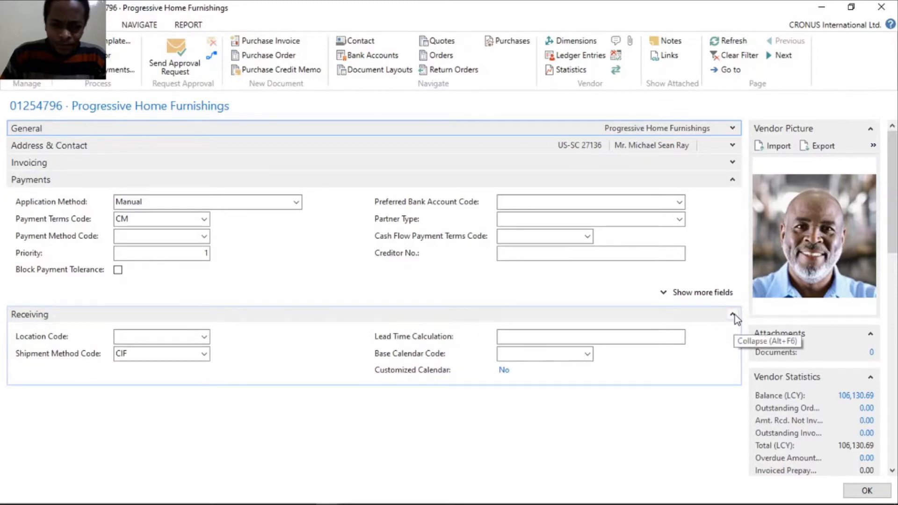
{"action": "left_click", "coordinate": [733, 315]}
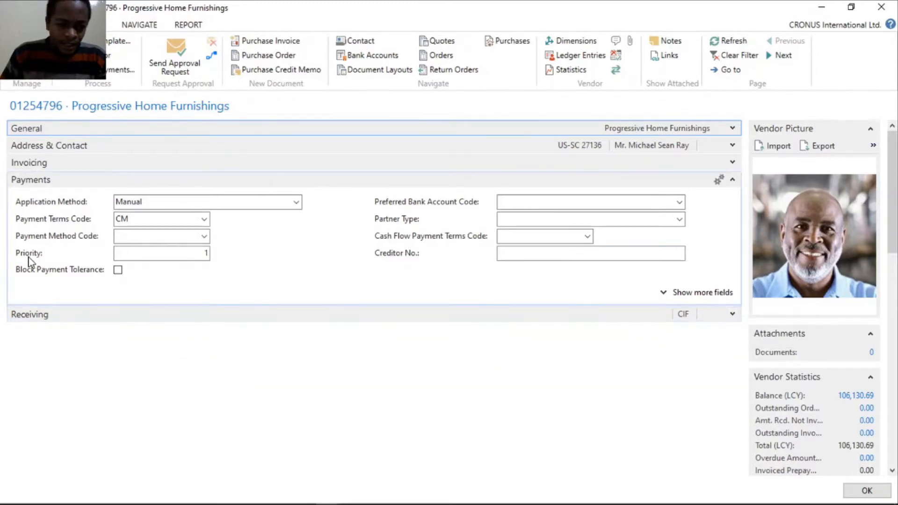
{"action": "mouse_move", "coordinate": [29, 260]}
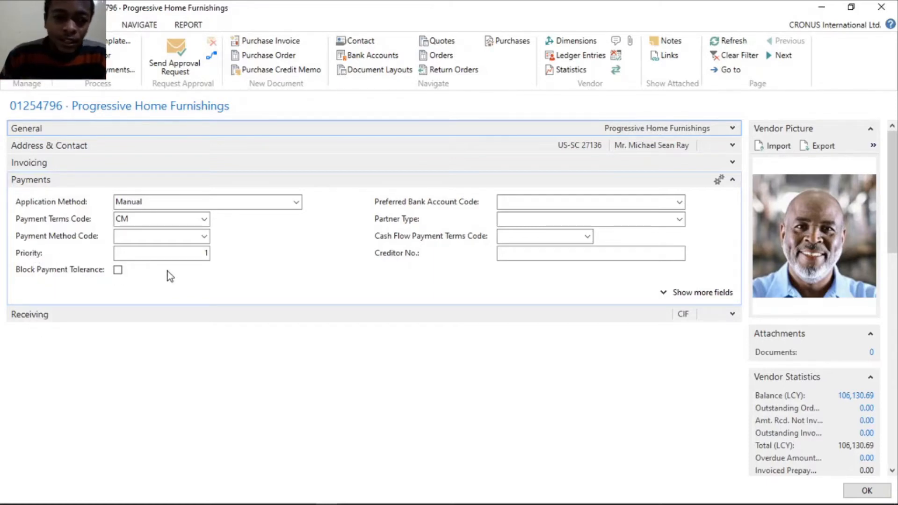
Step: Examine the payment Priority field on the cards of Progressive Home Furnishings and the next two vendors
{"action": "left_click", "coordinate": [162, 258]}
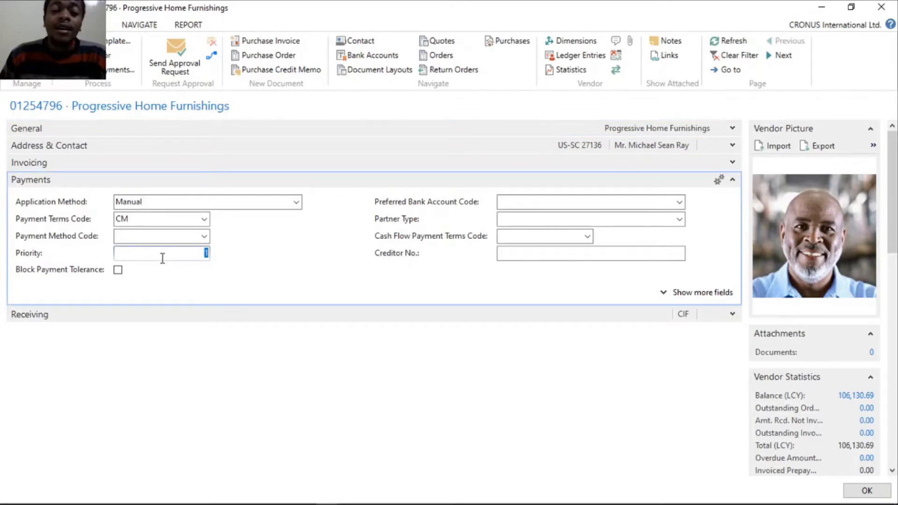
{"action": "left_click", "coordinate": [166, 255]}
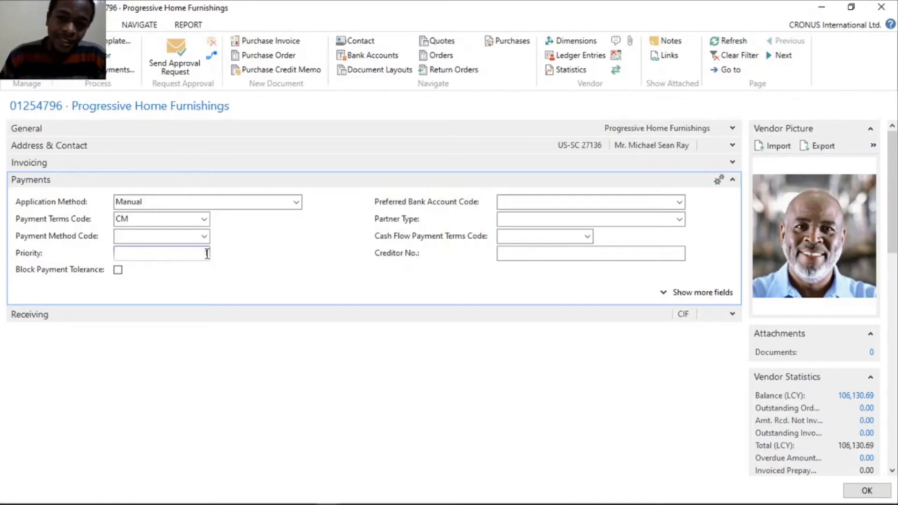
{"action": "left_click", "coordinate": [776, 57]}
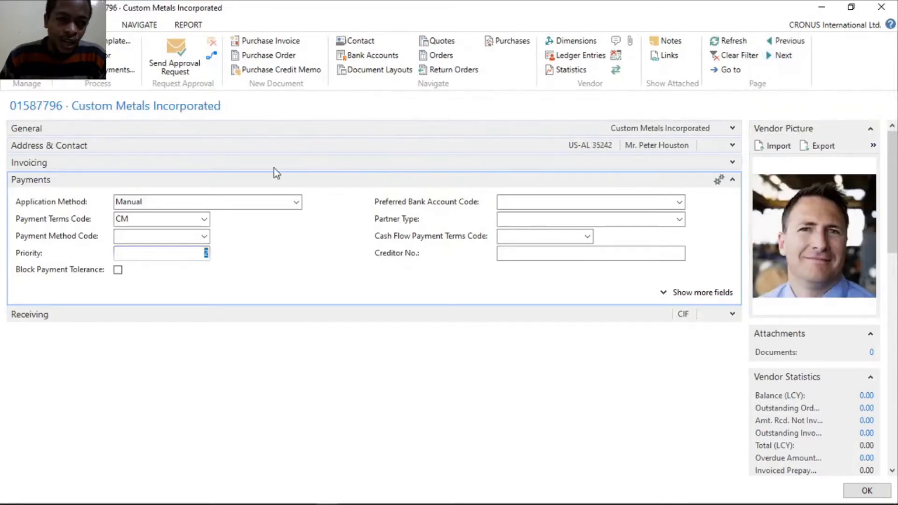
{"action": "left_click", "coordinate": [186, 251]}
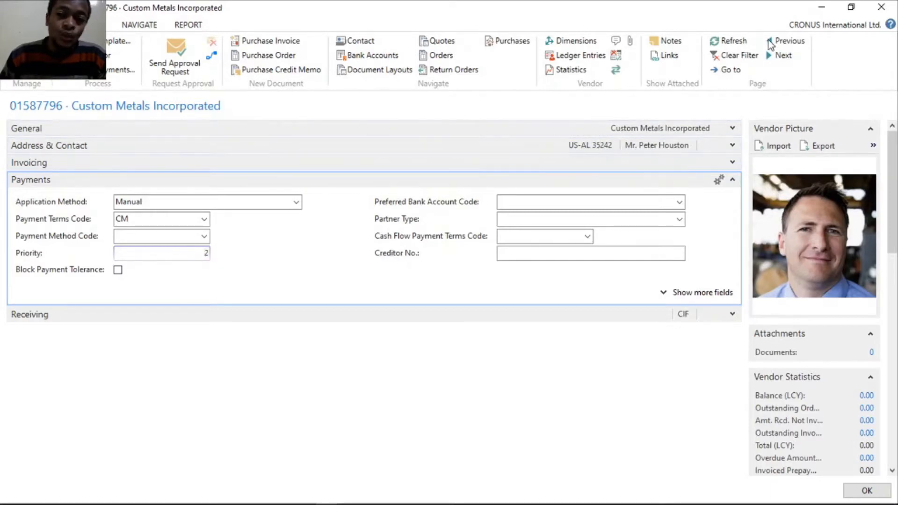
{"action": "left_click", "coordinate": [781, 56]}
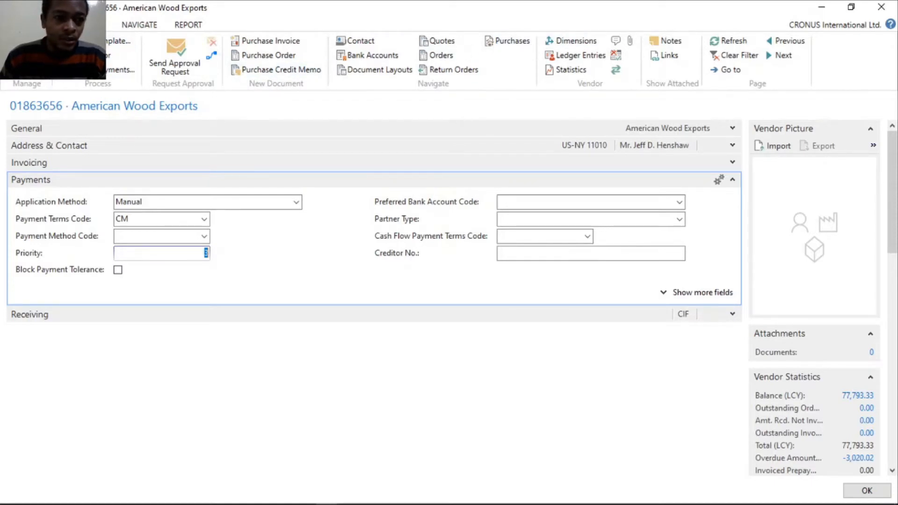
Step: Open the payment journal's BANK batch from the vendor card and delete all of its existing lines
{"action": "left_click", "coordinate": [91, 25]}
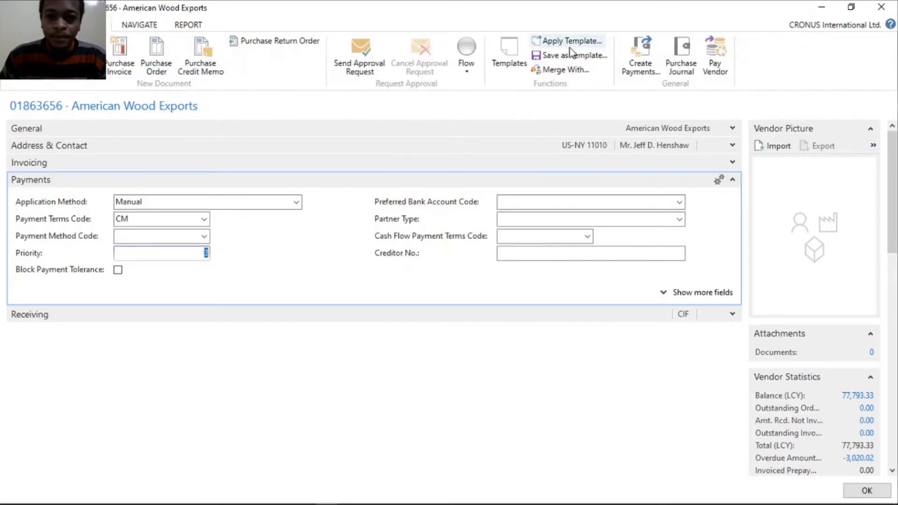
{"action": "left_click", "coordinate": [628, 74]}
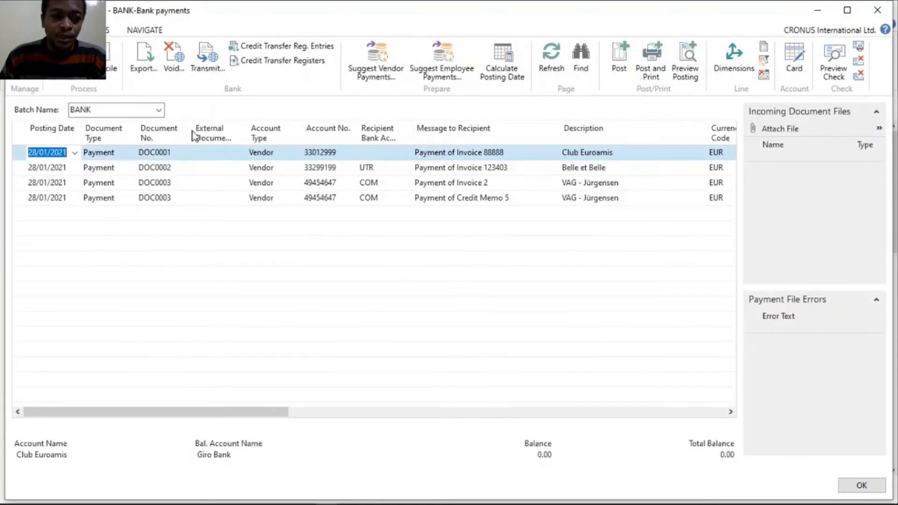
{"action": "left_click", "coordinate": [22, 131]}
{"action": "key", "text": "ctrl+Delete"}
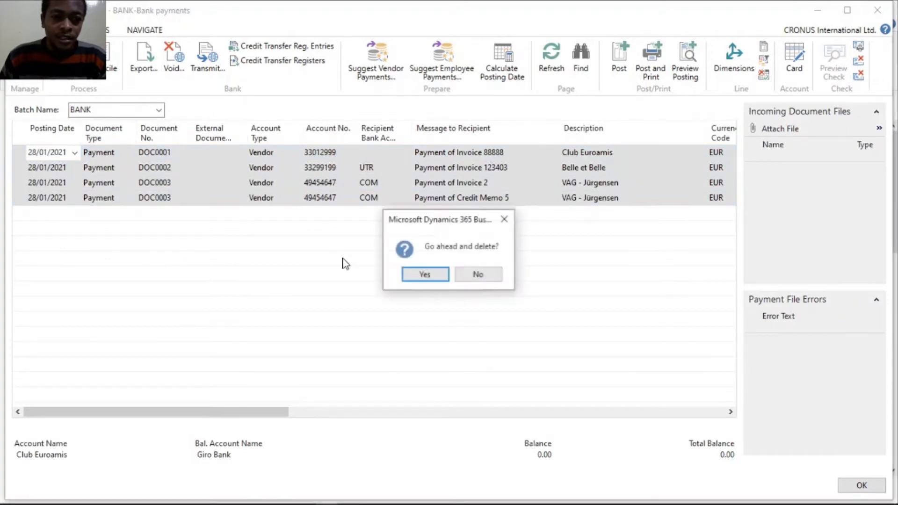
{"action": "left_click", "coordinate": [413, 273]}
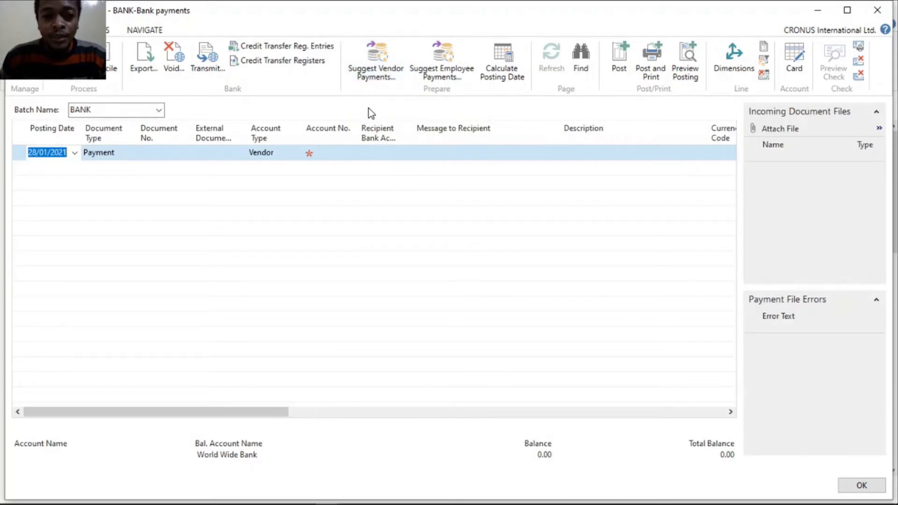
Step: Open Suggest Vendor Payments and examine its full set of options and filters, including Use Vendor Priority and Available Amount (LCY)
{"action": "left_click", "coordinate": [376, 77]}
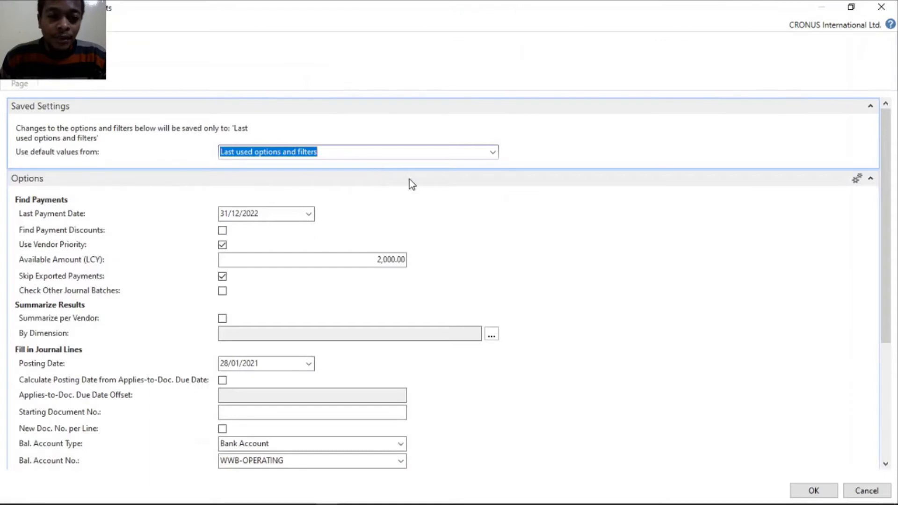
{"action": "left_click_drag", "start_coordinate": [887, 192], "coordinate": [876, 262]}
{"action": "scroll", "coordinate": [794, 218], "scroll_direction": "up", "scroll_amount": 3}
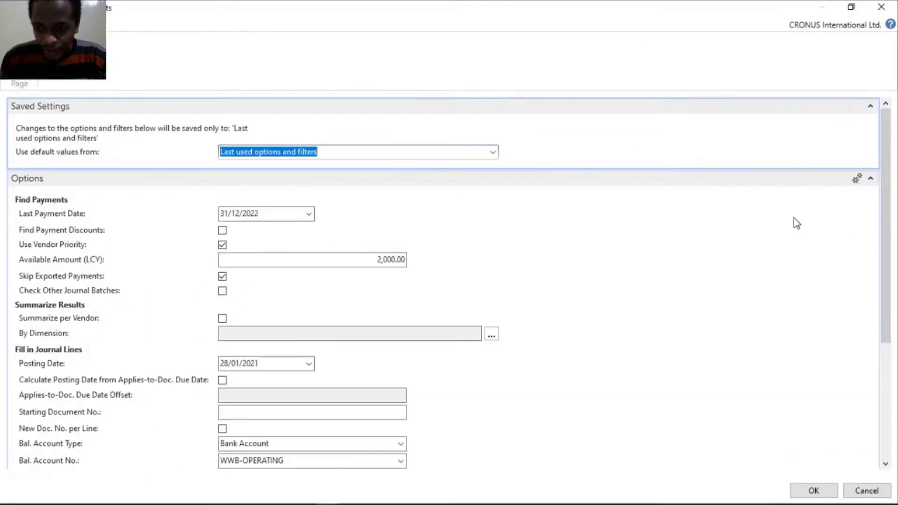
{"action": "scroll", "coordinate": [794, 218], "scroll_direction": "down", "scroll_amount": 4}
{"action": "left_click", "coordinate": [816, 347]}
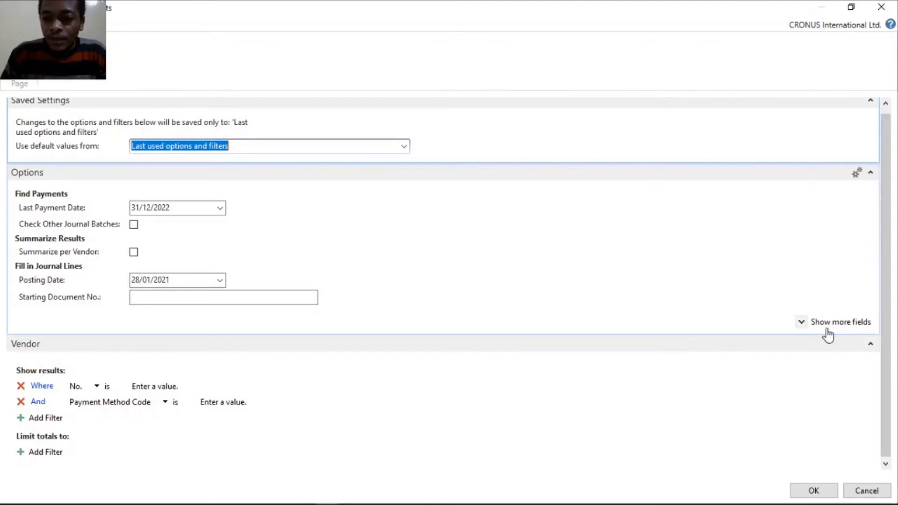
{"action": "left_click", "coordinate": [803, 322]}
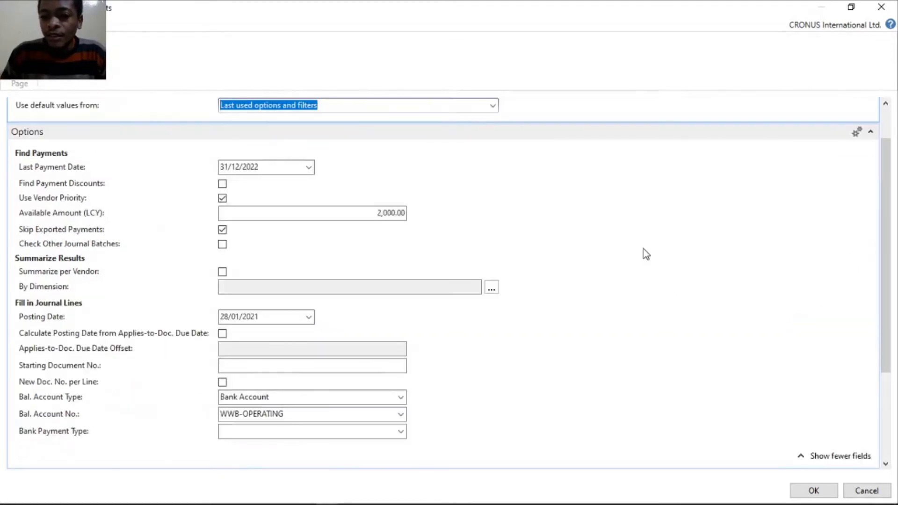
{"action": "scroll", "coordinate": [646, 253], "scroll_direction": "down", "scroll_amount": 2}
{"action": "scroll", "coordinate": [646, 248], "scroll_direction": "up", "scroll_amount": 3}
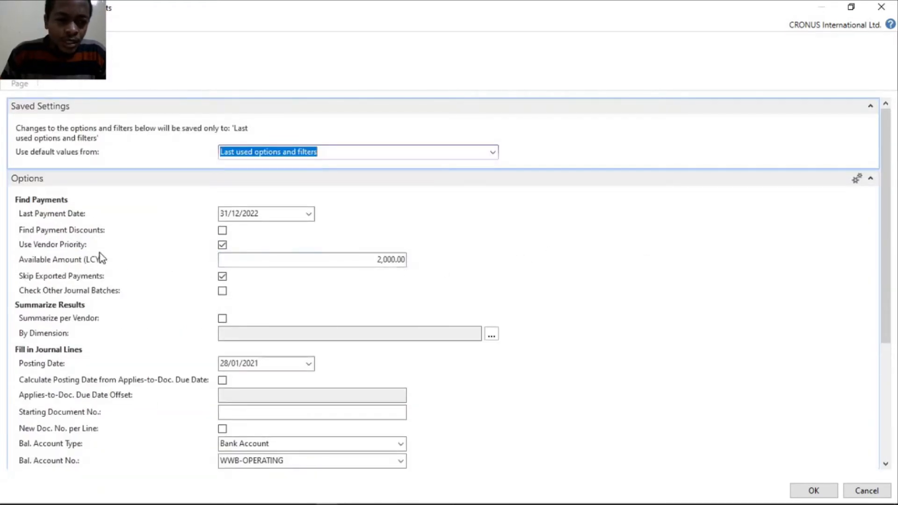
{"action": "mouse_move", "coordinate": [54, 266]}
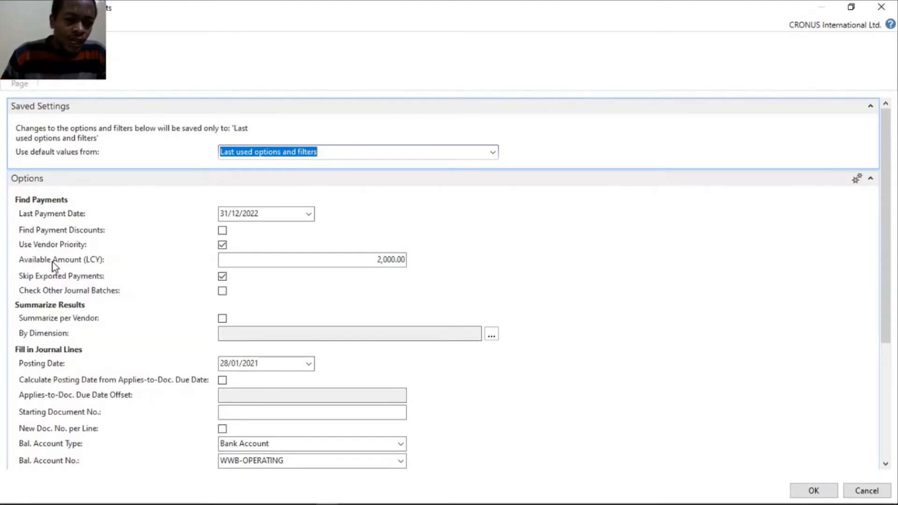
{"action": "mouse_move", "coordinate": [89, 265]}
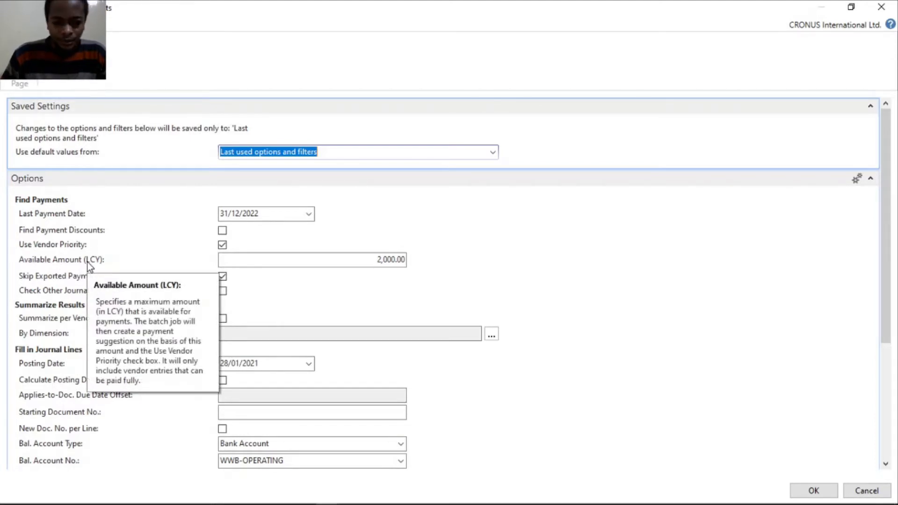
Step: Set the Available Amount (LCY) for the suggested vendor payments to 500
{"action": "left_click", "coordinate": [395, 261]}
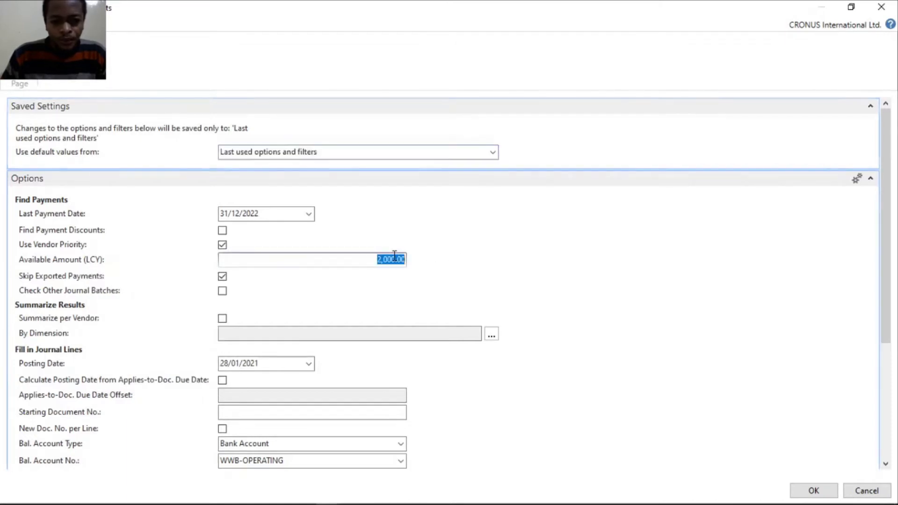
{"action": "type", "text": "1000"}
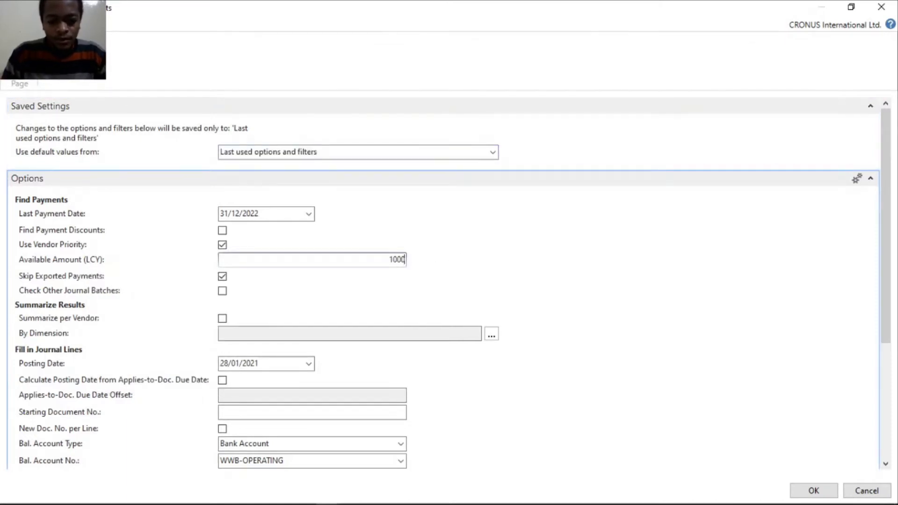
{"action": "key", "text": "BackSpace"}
{"action": "key", "text": "BackSpace"}
{"action": "key", "text": "BackSpace"}
{"action": "type", "text": "00"}
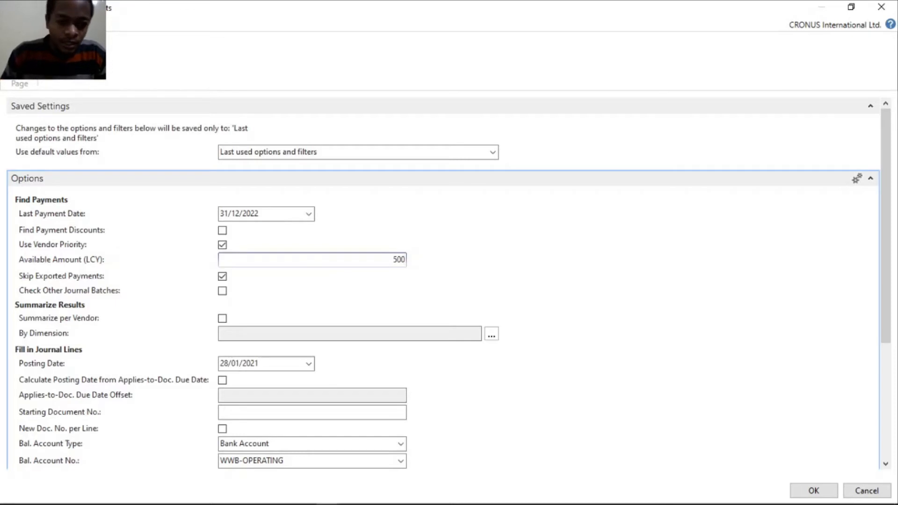
{"action": "left_click", "coordinate": [262, 213]}
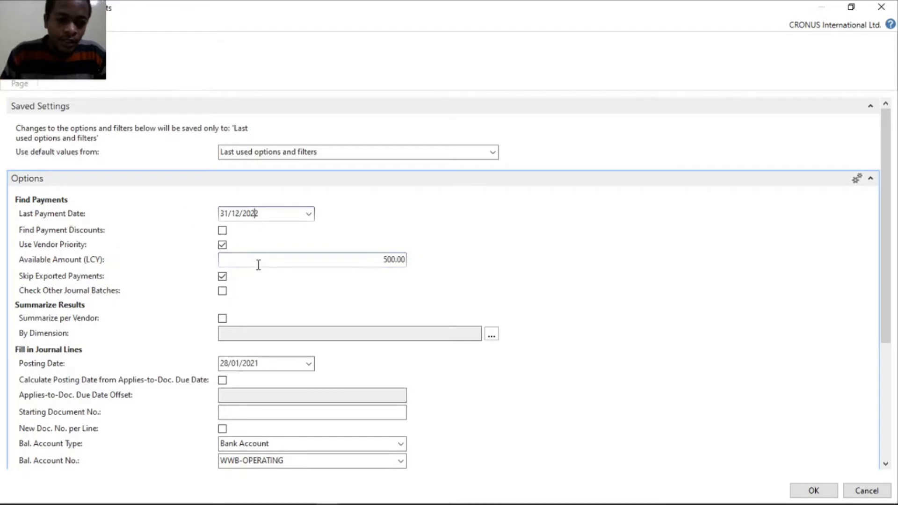
Step: Review the payment suggestion options and try to run Suggest Vendor Payments with the Starting Document No. left blank
{"action": "mouse_move", "coordinate": [45, 251]}
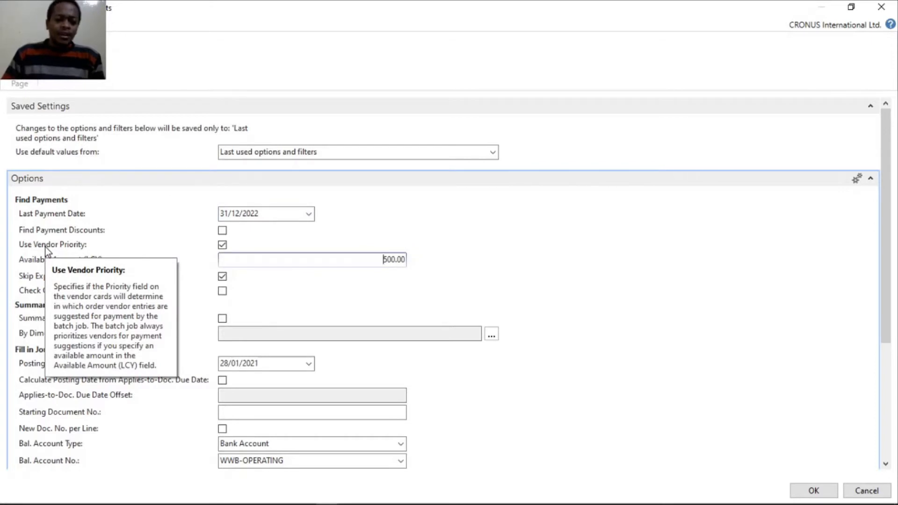
{"action": "mouse_move", "coordinate": [60, 247]}
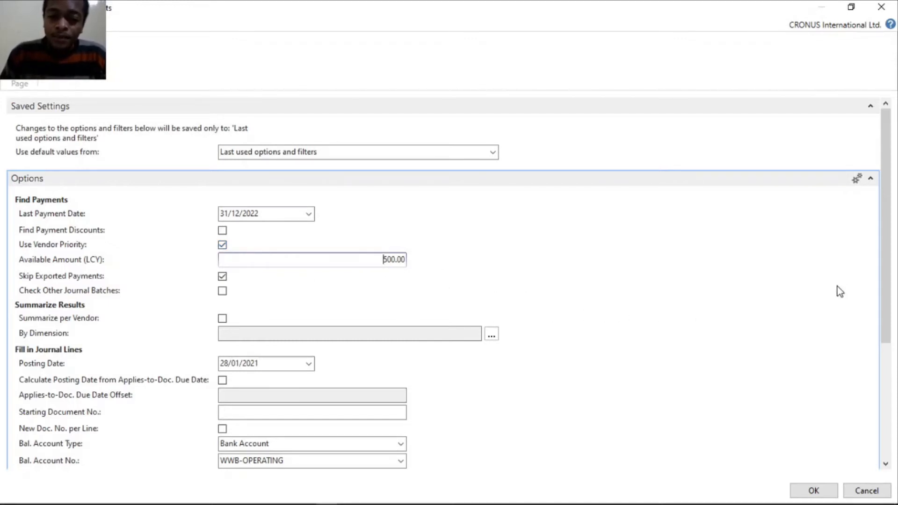
{"action": "left_click_drag", "start_coordinate": [891, 251], "coordinate": [893, 347]}
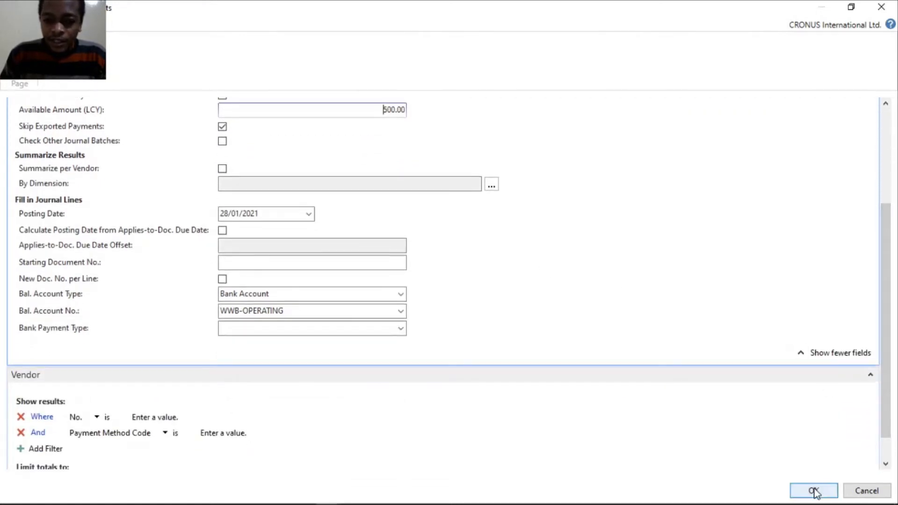
{"action": "scroll", "coordinate": [573, 293], "scroll_direction": "up", "scroll_amount": 5}
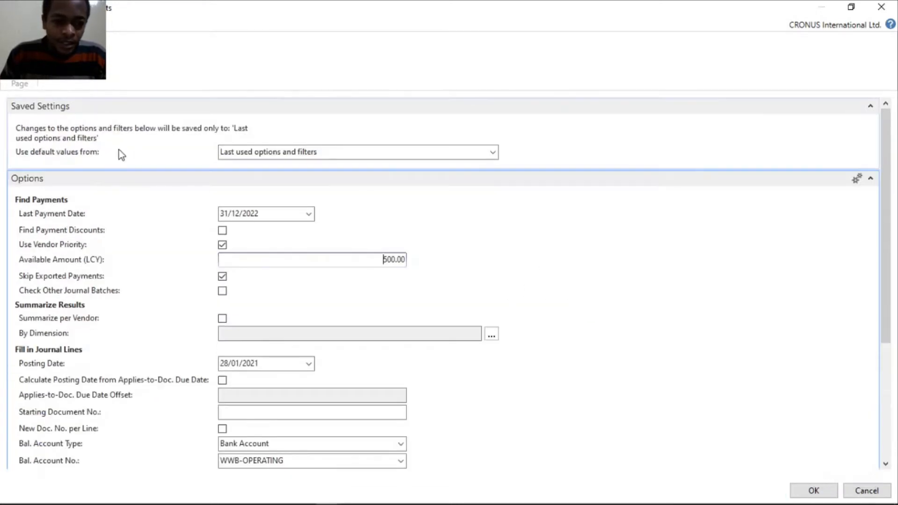
{"action": "mouse_move", "coordinate": [43, 216]}
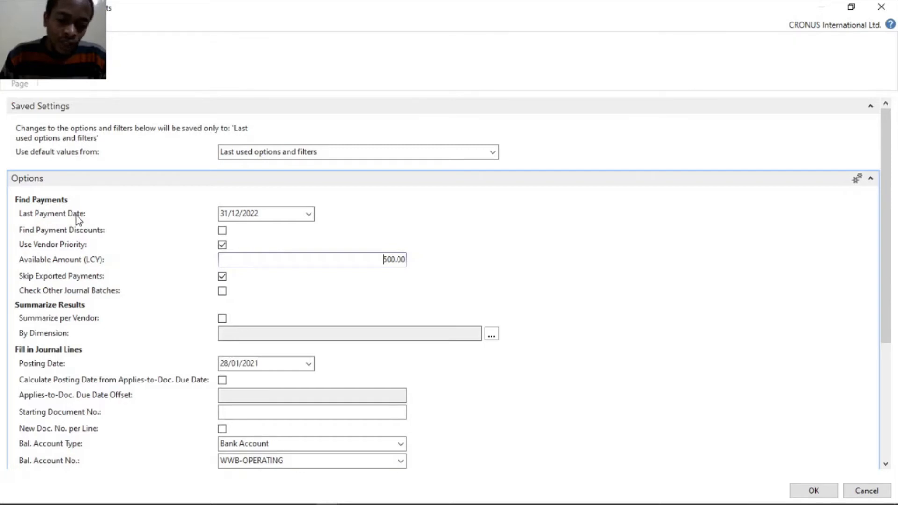
{"action": "scroll", "coordinate": [881, 135], "scroll_direction": "down", "scroll_amount": 4}
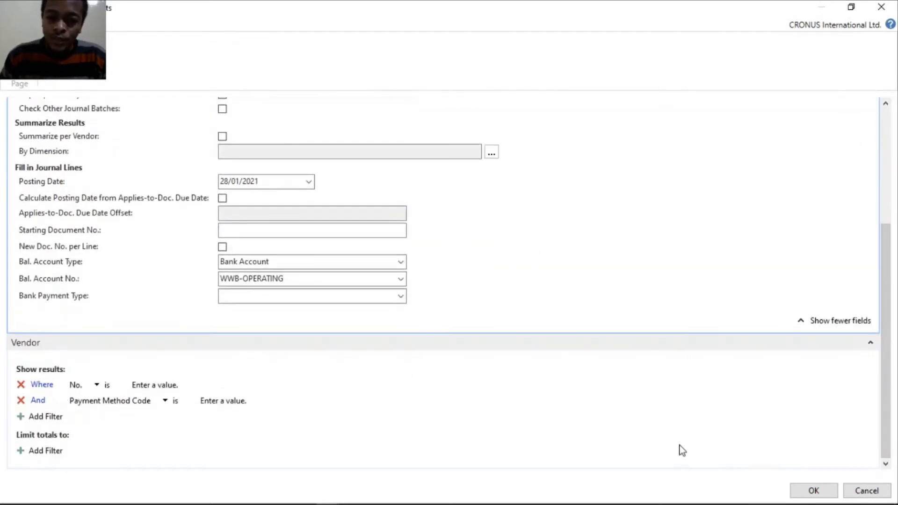
{"action": "left_click", "coordinate": [811, 490]}
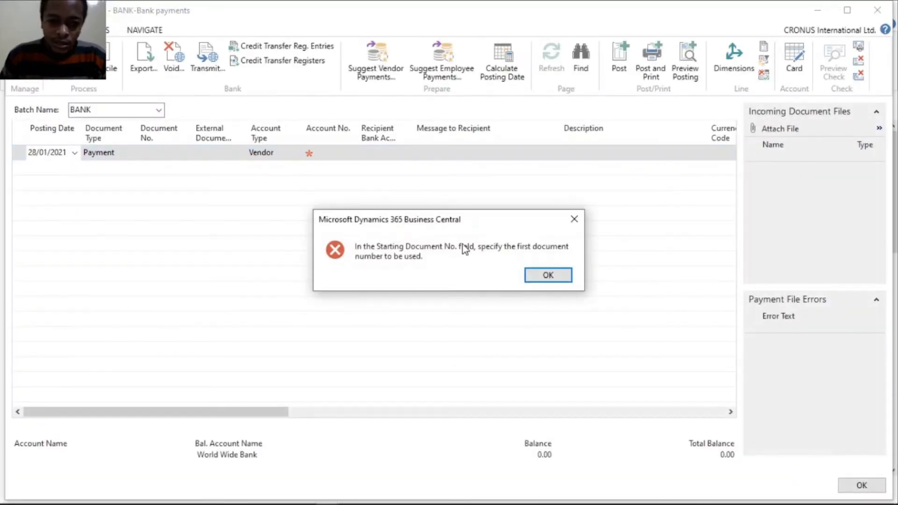
{"action": "left_click", "coordinate": [536, 276]}
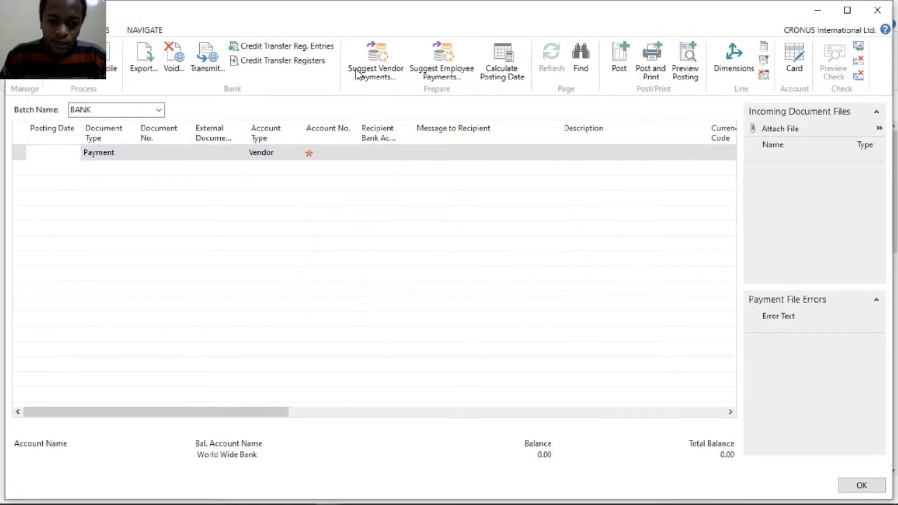
Step: Try to run Suggest Vendor Payments with PAYVEND as the Starting Document No., then discard the unsaved changes
{"action": "left_click", "coordinate": [387, 79]}
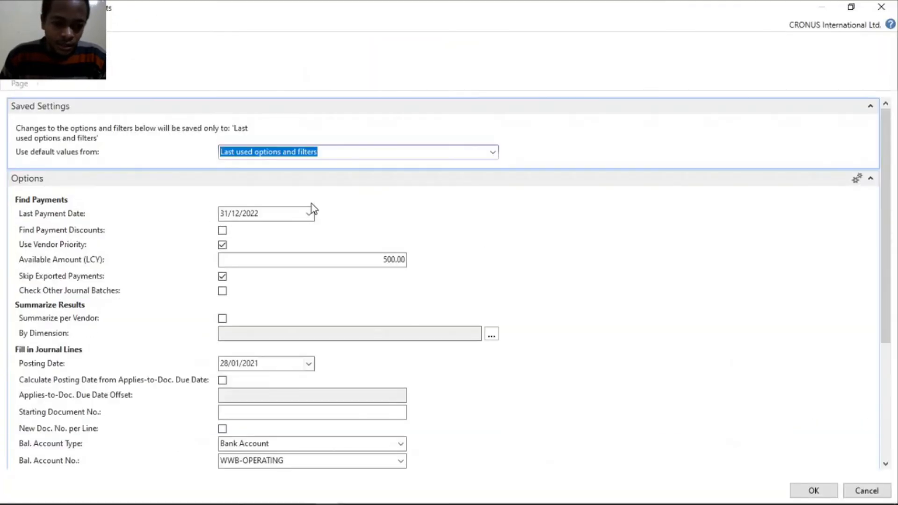
{"action": "scroll", "coordinate": [330, 237], "scroll_direction": "down", "scroll_amount": 2}
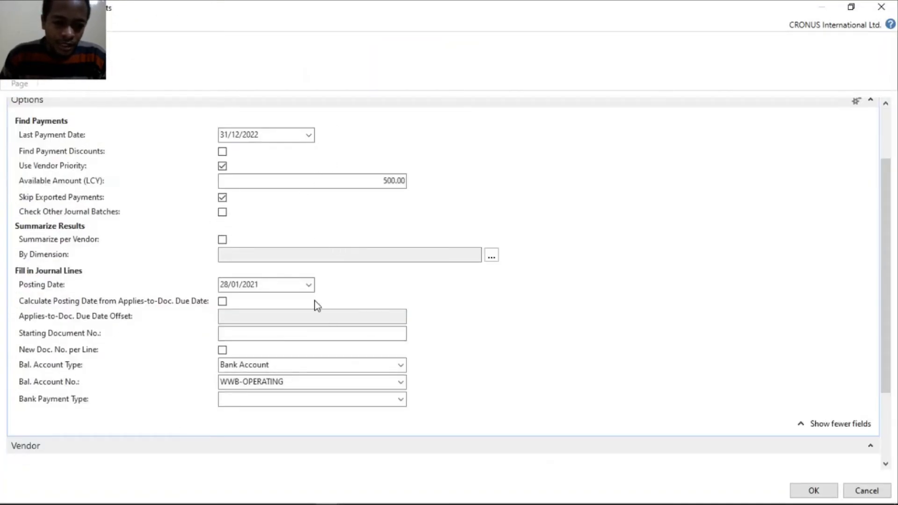
{"action": "scroll", "coordinate": [315, 305], "scroll_direction": "up", "scroll_amount": 2}
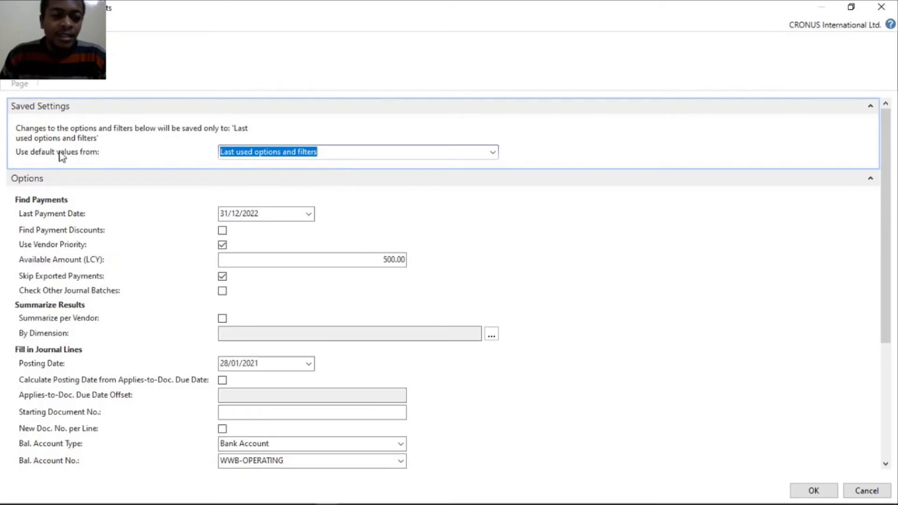
{"action": "scroll", "coordinate": [333, 206], "scroll_direction": "down", "scroll_amount": 3}
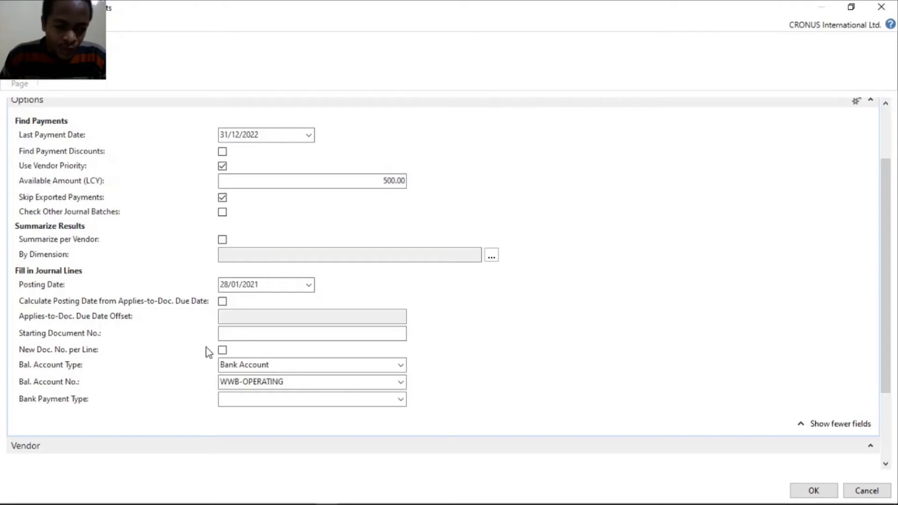
{"action": "left_click", "coordinate": [240, 334]}
{"action": "type", "text": "PAY"}
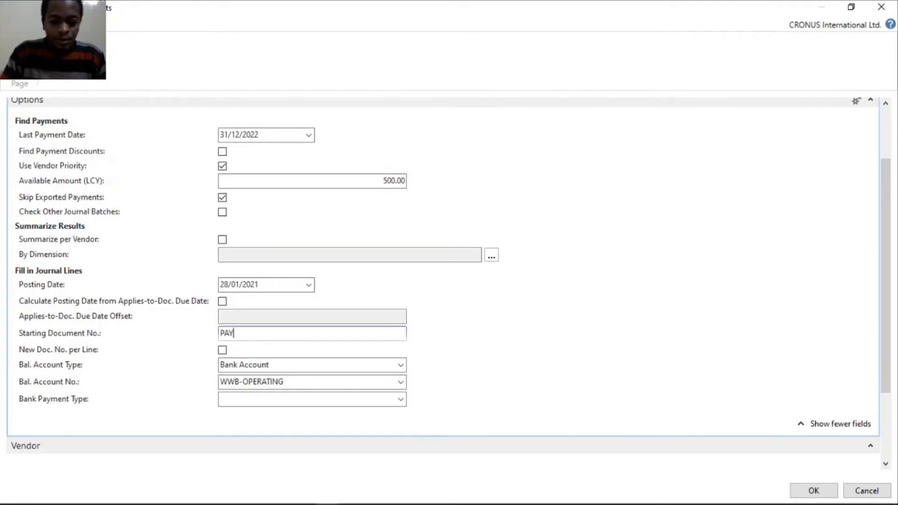
{"action": "type", "text": "VEND01"}
{"action": "key", "text": "ctrl+a"}
{"action": "key", "text": "BackSpace"}
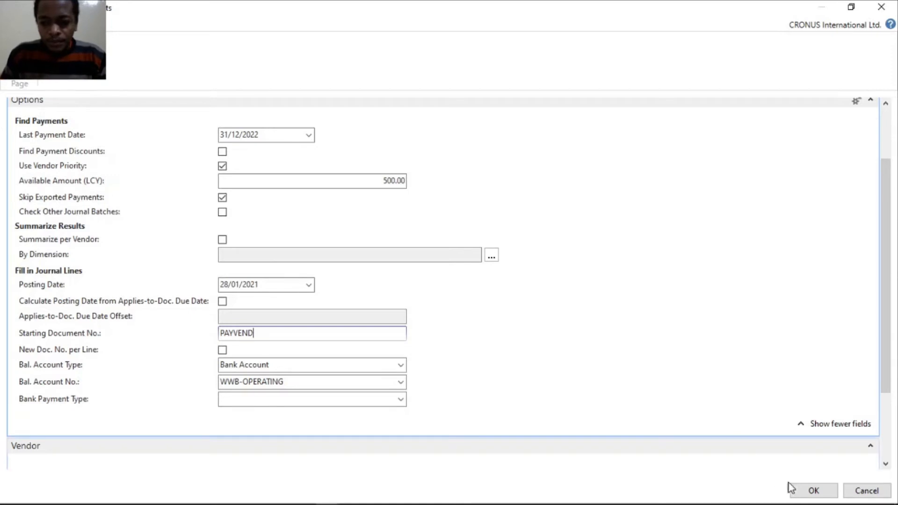
{"action": "left_click", "coordinate": [804, 491]}
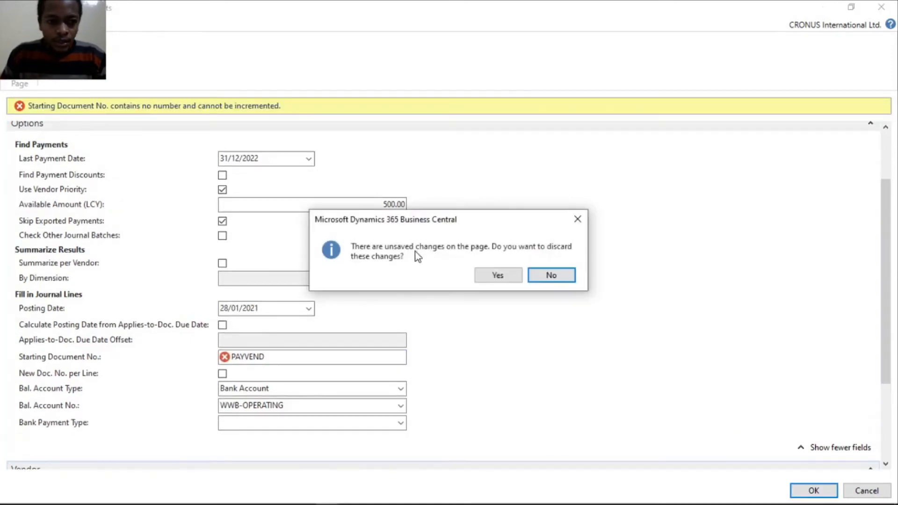
{"action": "left_click", "coordinate": [506, 277]}
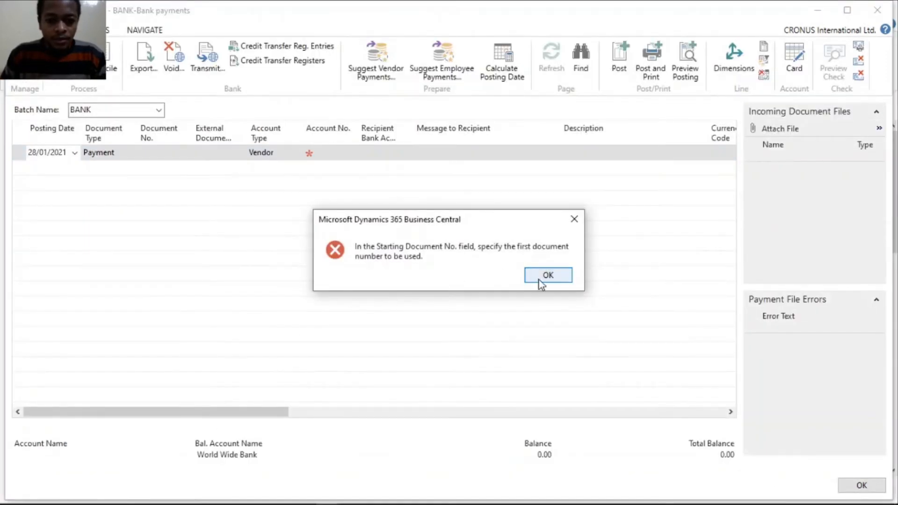
{"action": "left_click", "coordinate": [542, 277]}
Step: Reopen Suggest Vendor Payments and set the Starting Document No. to PAYVEND001
{"action": "left_click", "coordinate": [379, 70]}
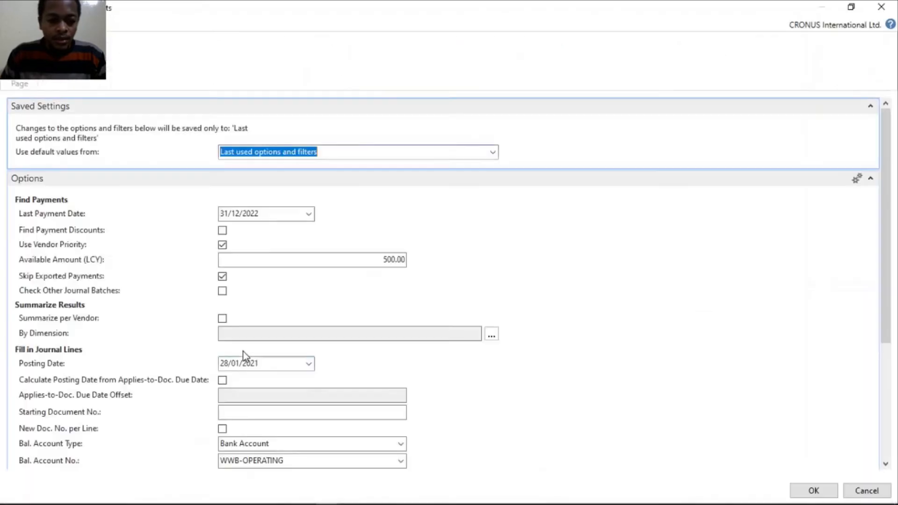
{"action": "scroll", "coordinate": [243, 352], "scroll_direction": "down", "scroll_amount": 3}
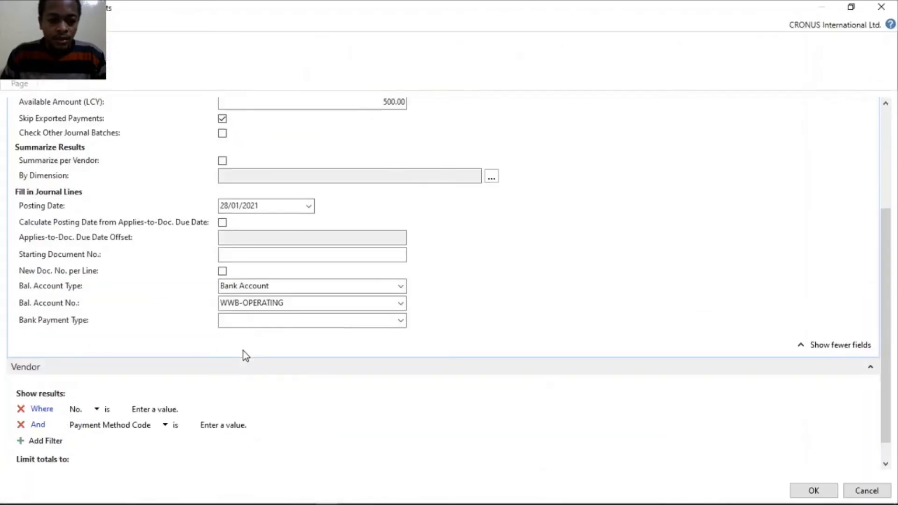
{"action": "left_click", "coordinate": [257, 252]}
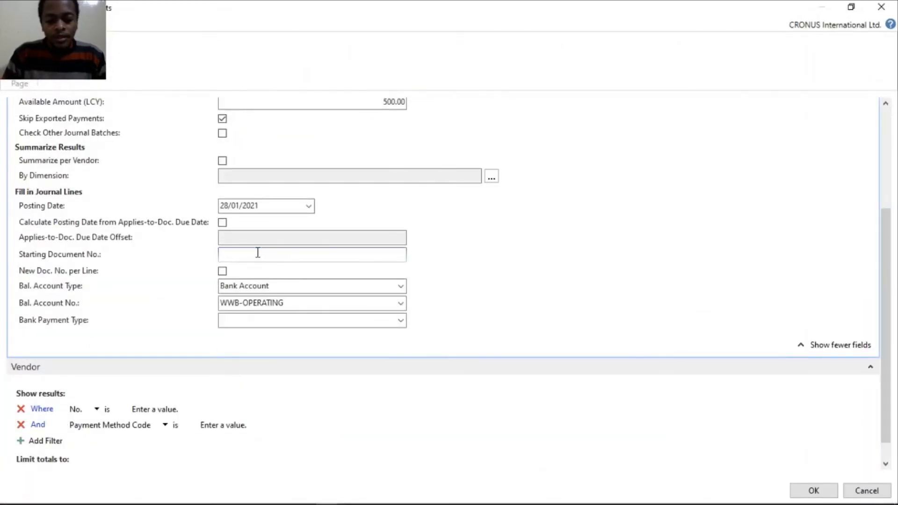
{"action": "type", "text": "PAYVEND001"}
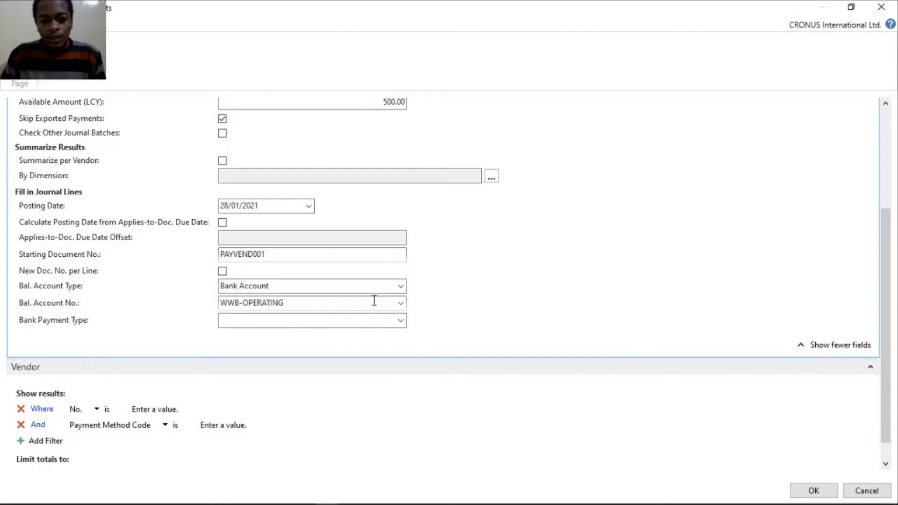
Step: Select GIRO as the balancing bank account and generate the suggested vendor payment lines
{"action": "left_click", "coordinate": [403, 307]}
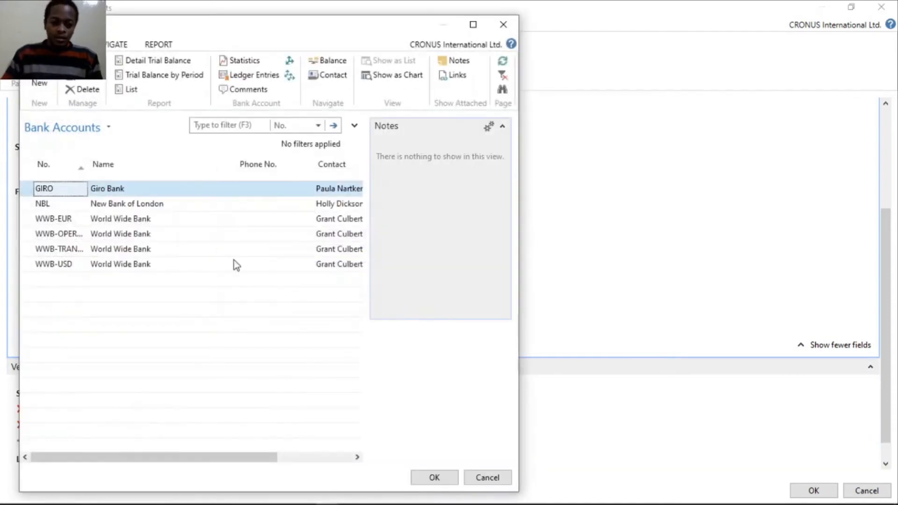
{"action": "key", "text": "Escape"}
{"action": "left_click", "coordinate": [401, 304]}
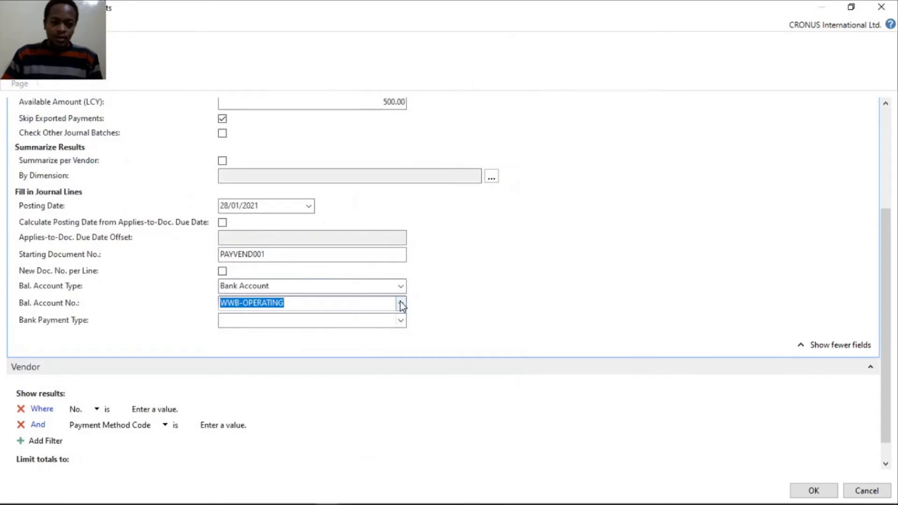
{"action": "double_click", "coordinate": [74, 189]}
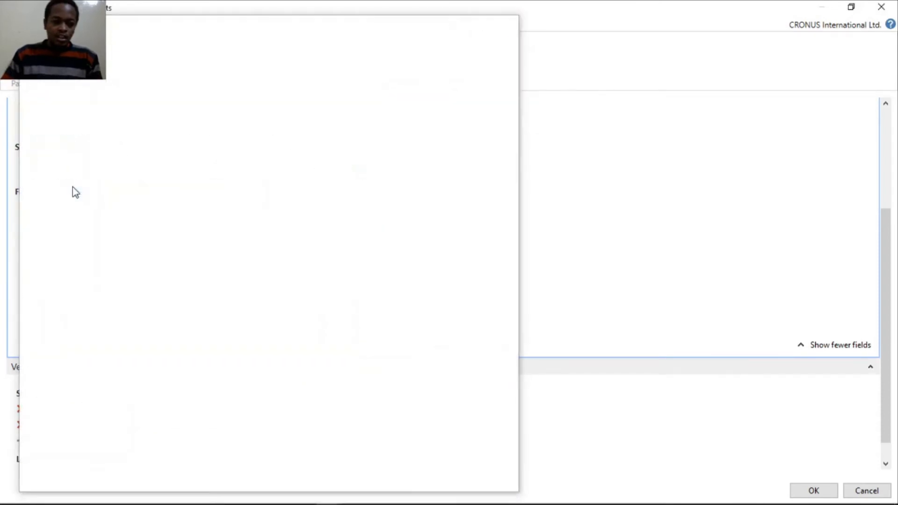
{"action": "left_click", "coordinate": [805, 490]}
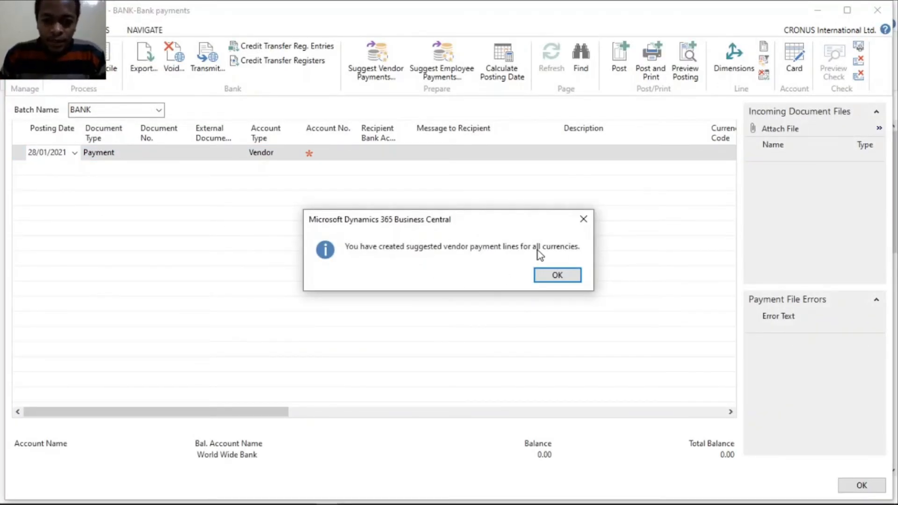
{"action": "left_click", "coordinate": [540, 277]}
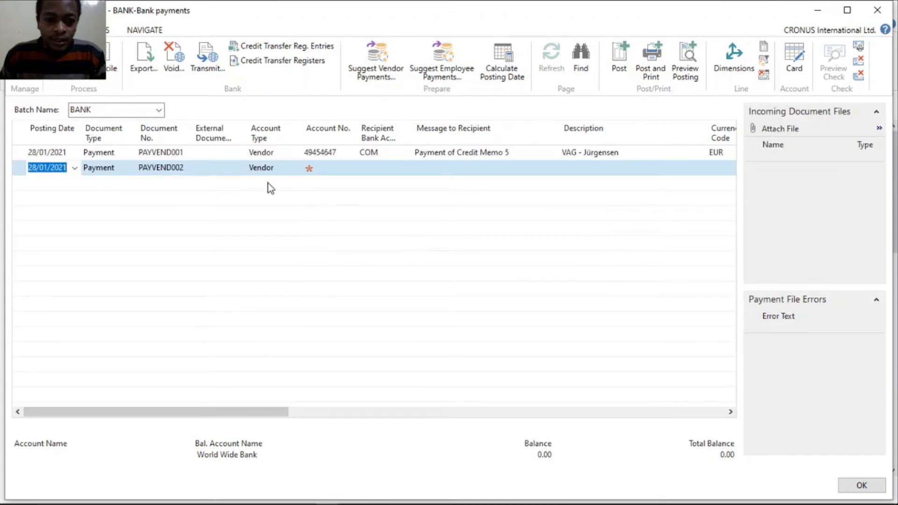
Step: Open the VAG - Jürgensen vendor card from the suggested payment line's account number to check its payment priority
{"action": "left_click", "coordinate": [352, 158]}
{"action": "left_click", "coordinate": [351, 156]}
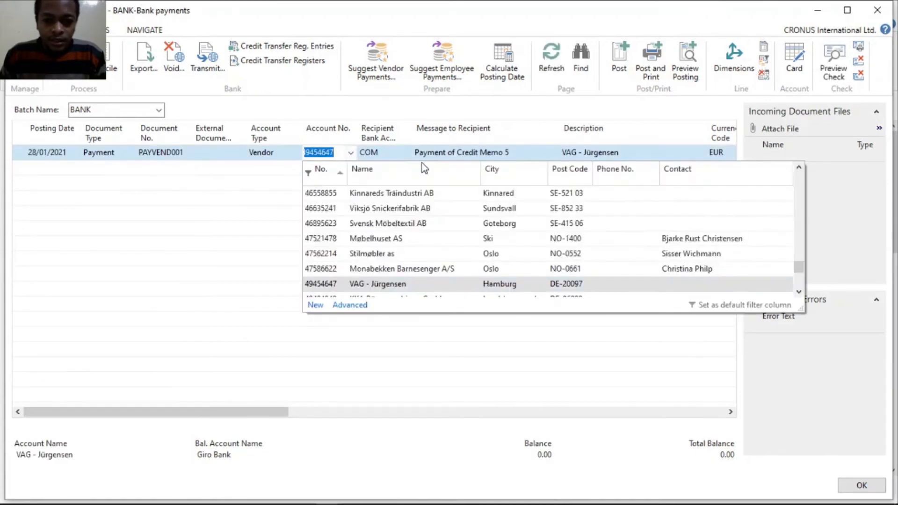
{"action": "left_click", "coordinate": [416, 152]}
{"action": "left_click", "coordinate": [395, 155]}
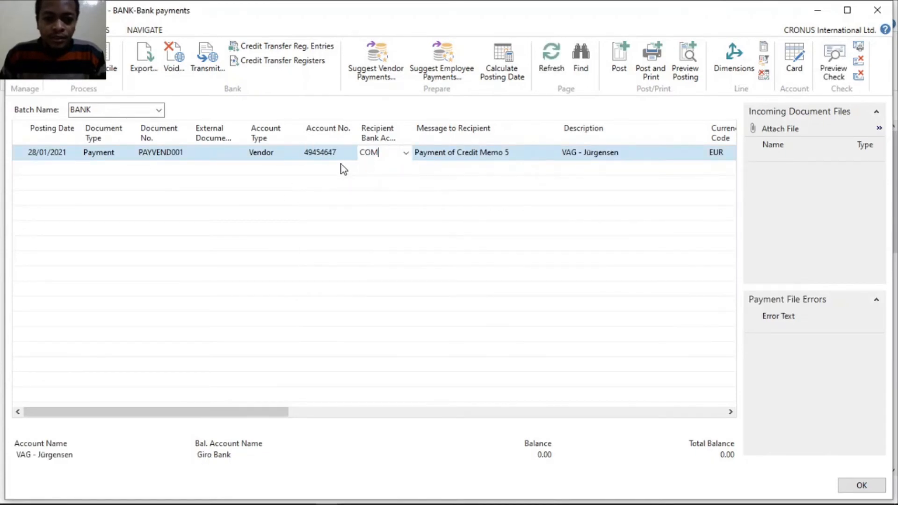
{"action": "left_click", "coordinate": [327, 155]}
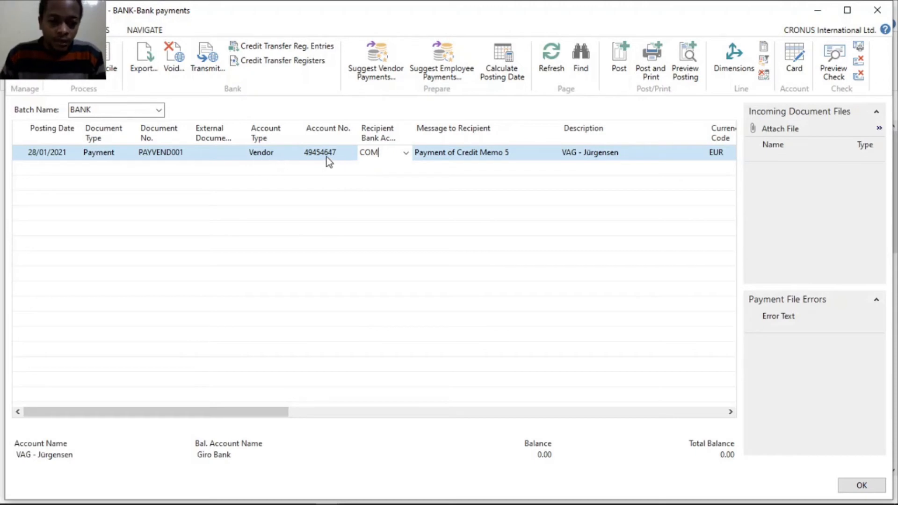
{"action": "left_click", "coordinate": [350, 152]}
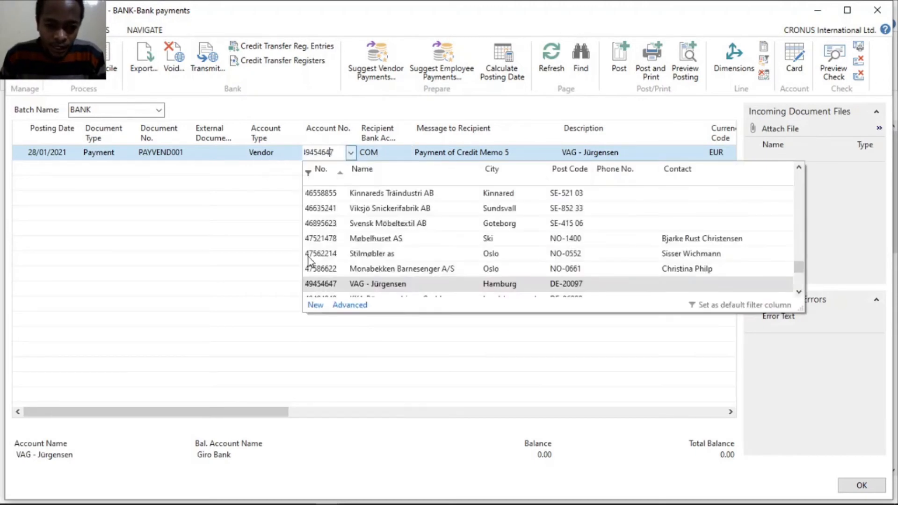
{"action": "left_click", "coordinate": [350, 305]}
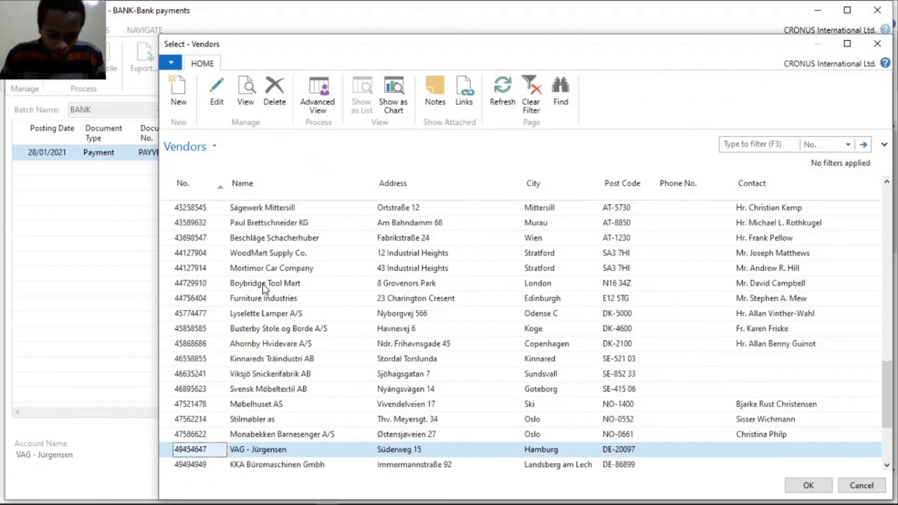
{"action": "left_click", "coordinate": [216, 104]}
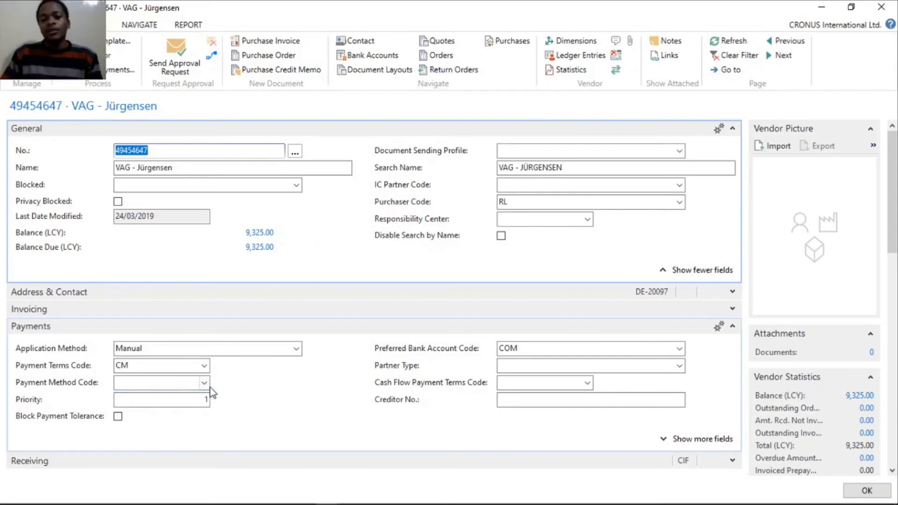
Step: Examine the ledger entries behind the vendor's Balance (LCY) sorted by posting date, then return to the payment journal
{"action": "left_click", "coordinate": [244, 233]}
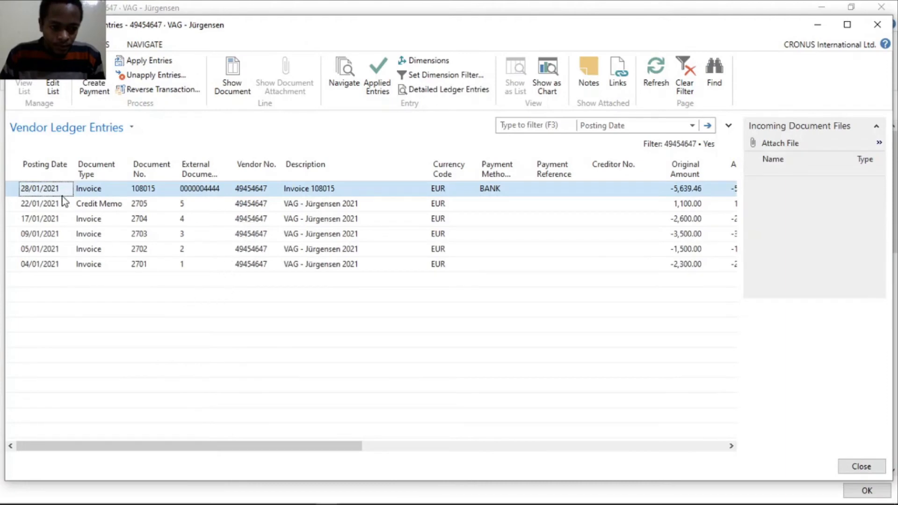
{"action": "left_click", "coordinate": [54, 173]}
{"action": "left_click", "coordinate": [54, 174]}
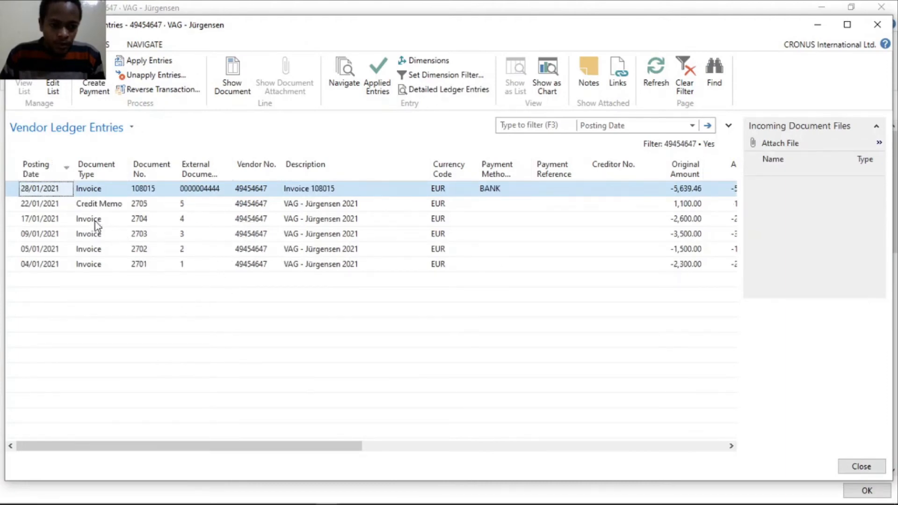
{"action": "key", "text": "Escape"}
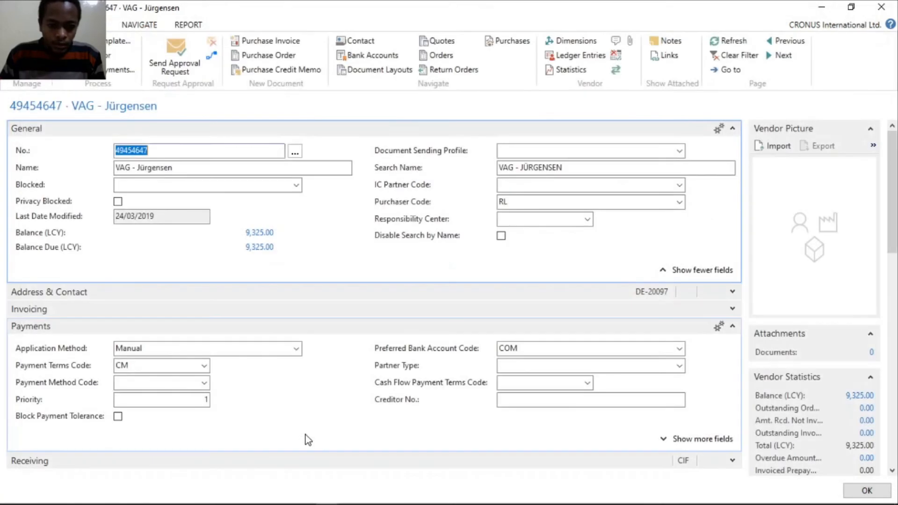
{"action": "key", "text": "Escape"}
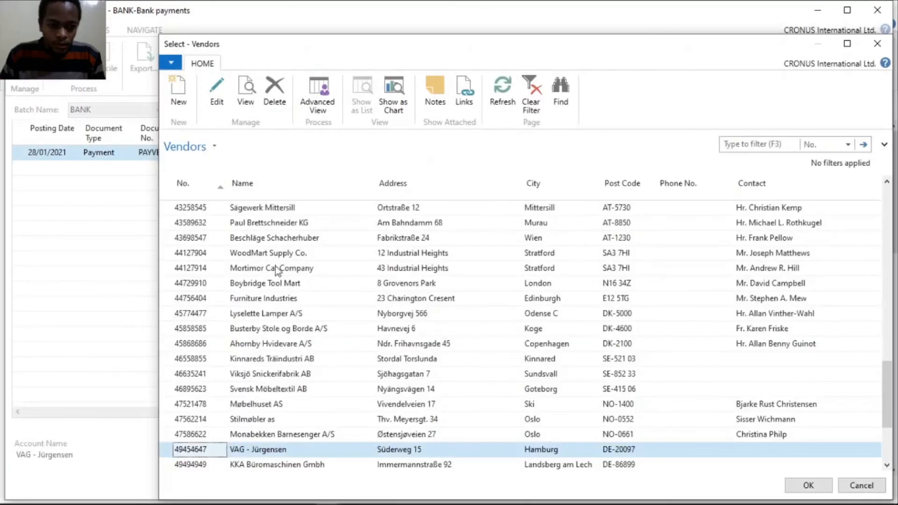
{"action": "key", "text": "Return"}
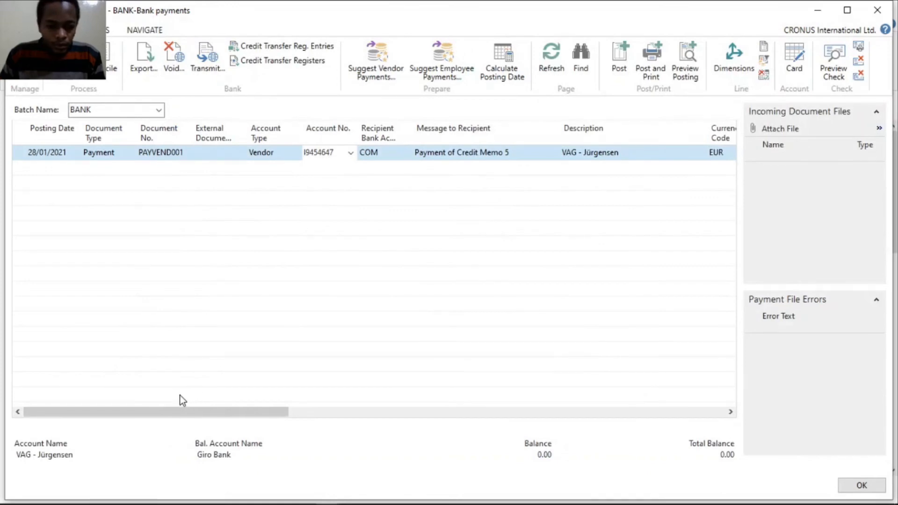
Step: Review the payment line's further columns, then reopen its vendor card and the ledger entries behind Balance Due (LCY)
{"action": "left_click_drag", "start_coordinate": [190, 412], "coordinate": [239, 402]}
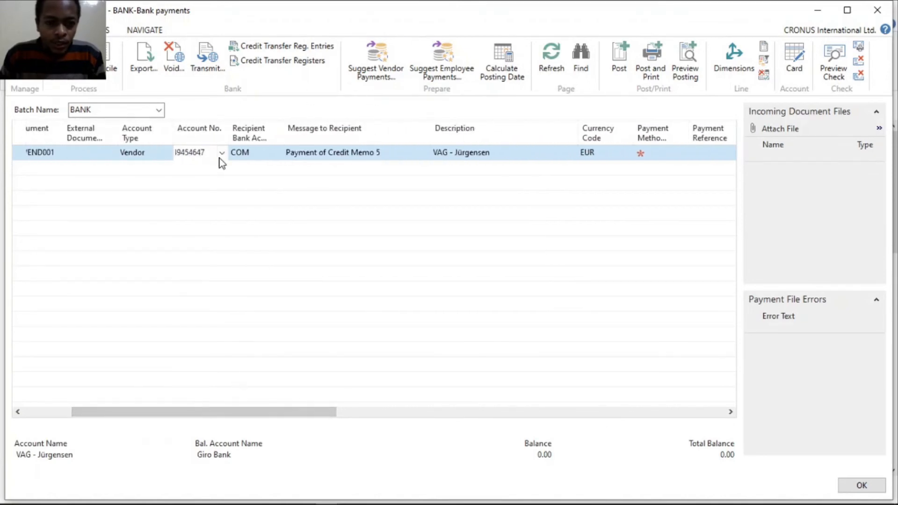
{"action": "left_click", "coordinate": [221, 153]}
{"action": "left_click", "coordinate": [221, 306]}
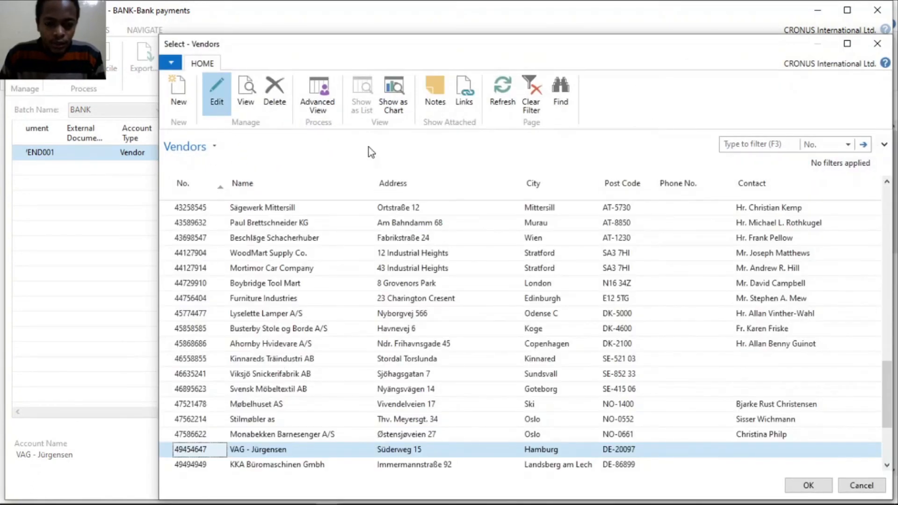
{"action": "key", "text": "ctrl+shift+e"}
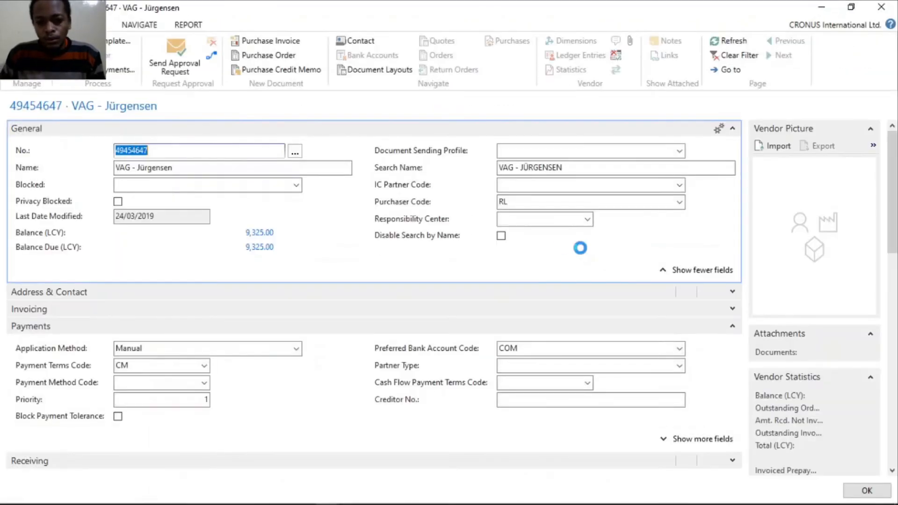
{"action": "left_click", "coordinate": [248, 247]}
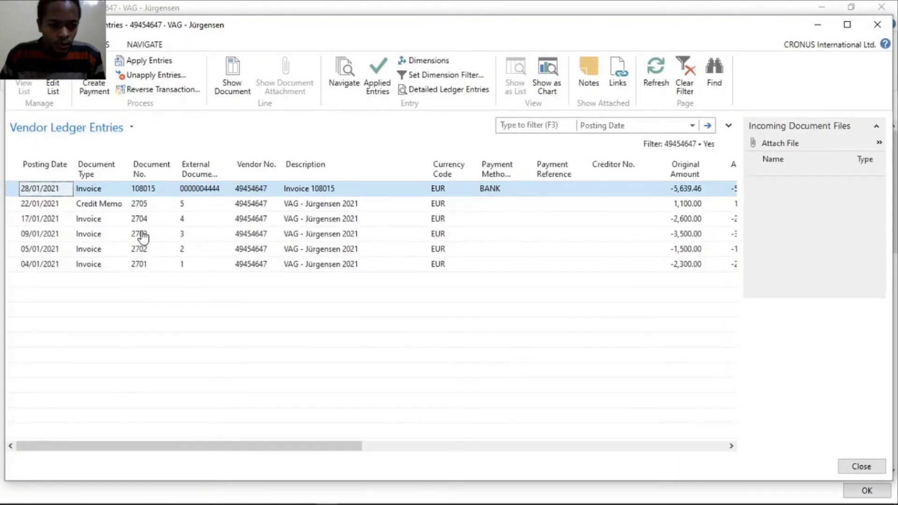
Step: Sort the vendor ledger entries by posting date and examine the invoice entry dated 17/01/2021
{"action": "left_click", "coordinate": [140, 223]}
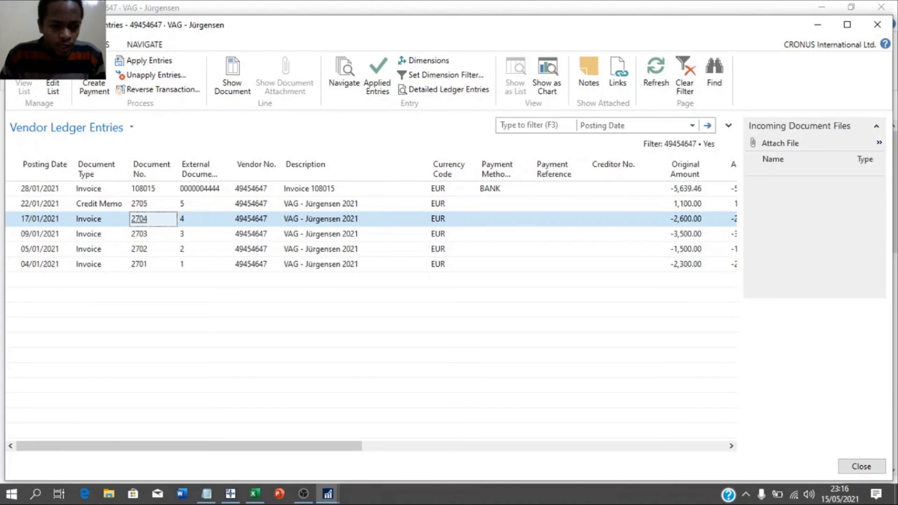
{"action": "left_click", "coordinate": [45, 172]}
{"action": "left_click", "coordinate": [46, 174]}
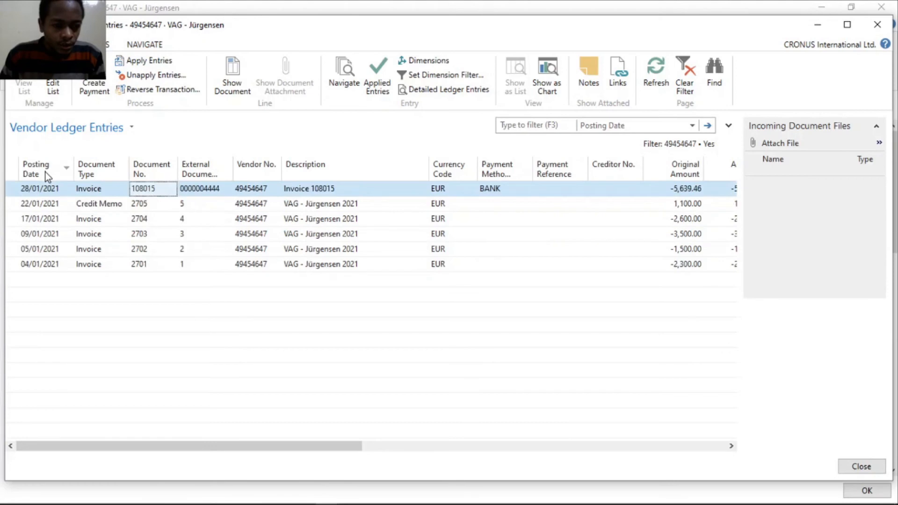
{"action": "left_click", "coordinate": [45, 221]}
{"action": "left_click", "coordinate": [190, 223]}
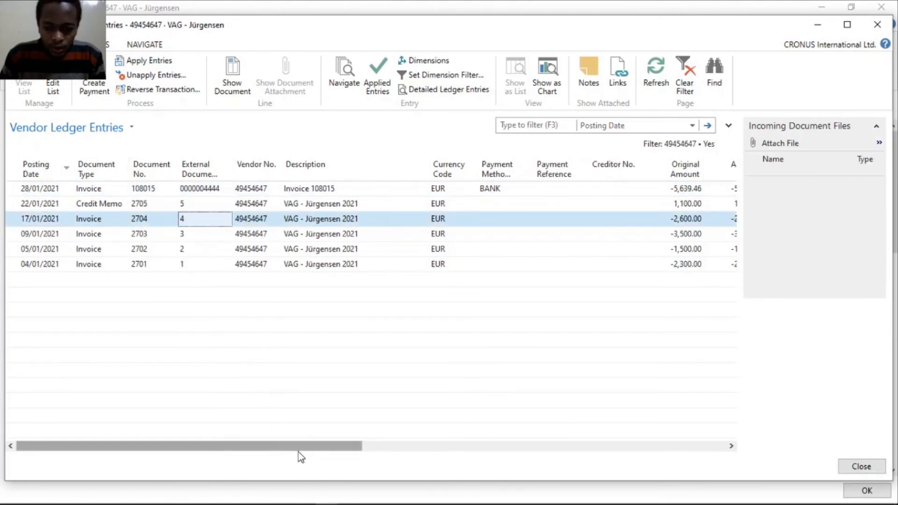
Step: Check the due date of the invoice entry posted on 17/01/2021, then return to the payment journal
{"action": "left_click_drag", "start_coordinate": [299, 452], "coordinate": [557, 435]}
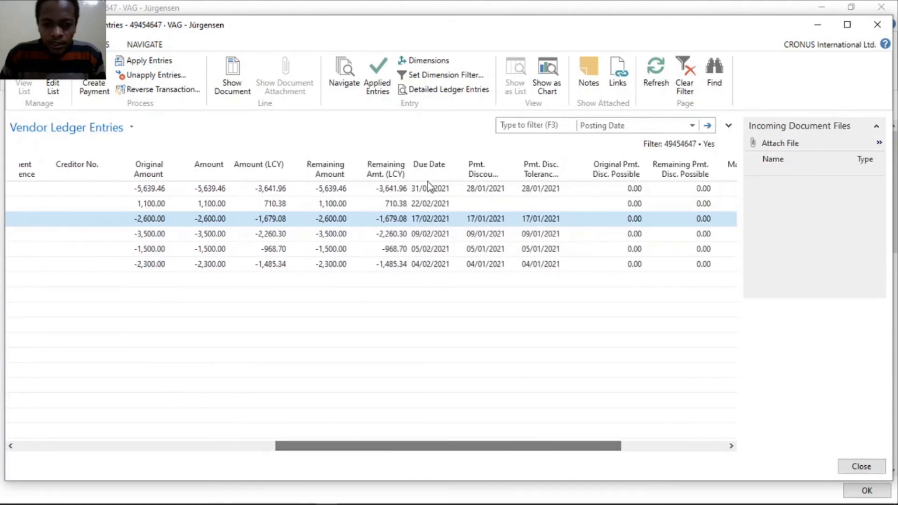
{"action": "left_click", "coordinate": [425, 236]}
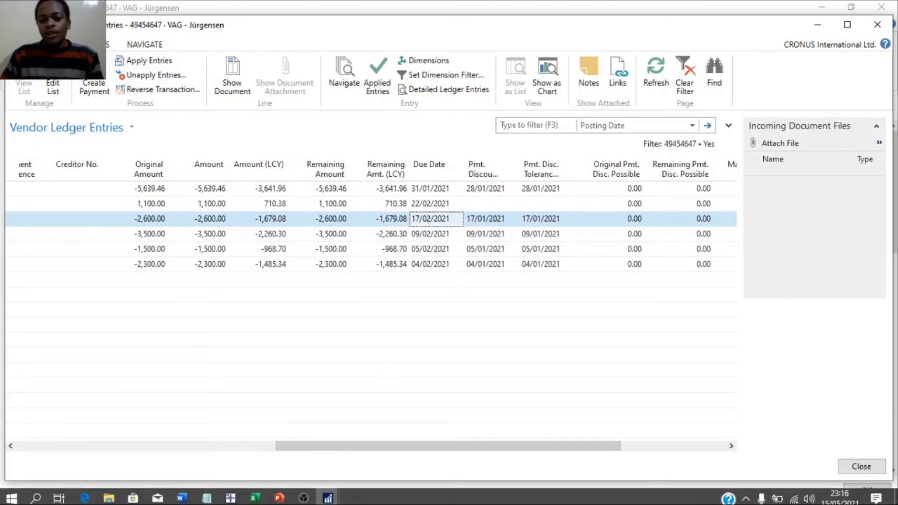
{"action": "left_click", "coordinate": [861, 466]}
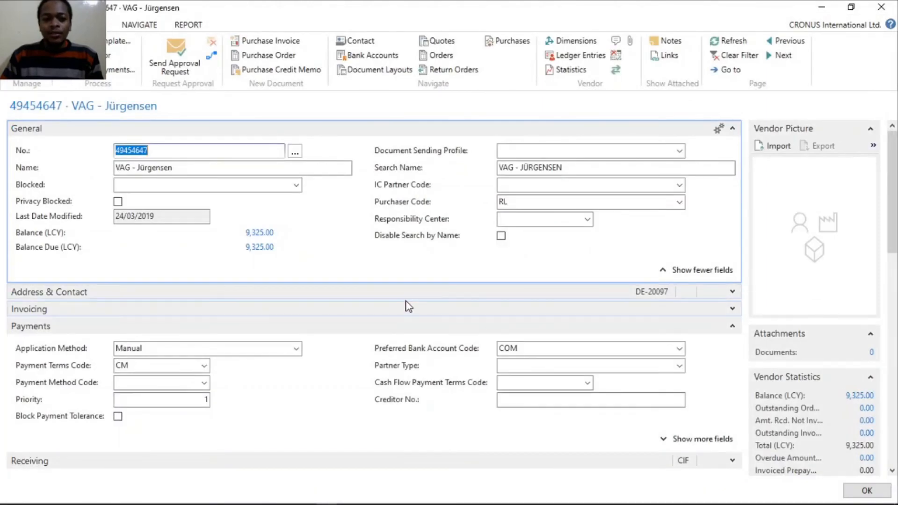
{"action": "key", "text": "Escape"}
{"action": "left_click", "coordinate": [808, 485]}
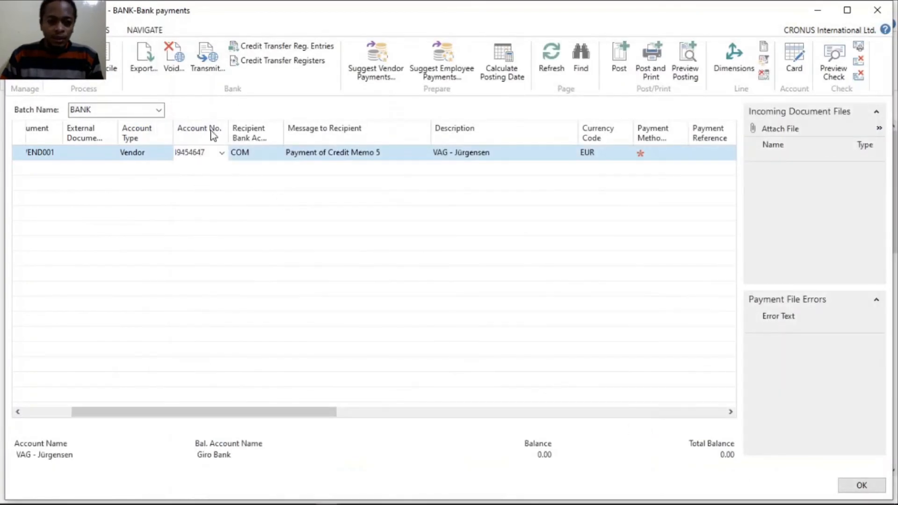
Step: Start Suggest Vendor Payments and set the last payment date to today, 15/05/2021
{"action": "left_click", "coordinate": [381, 77]}
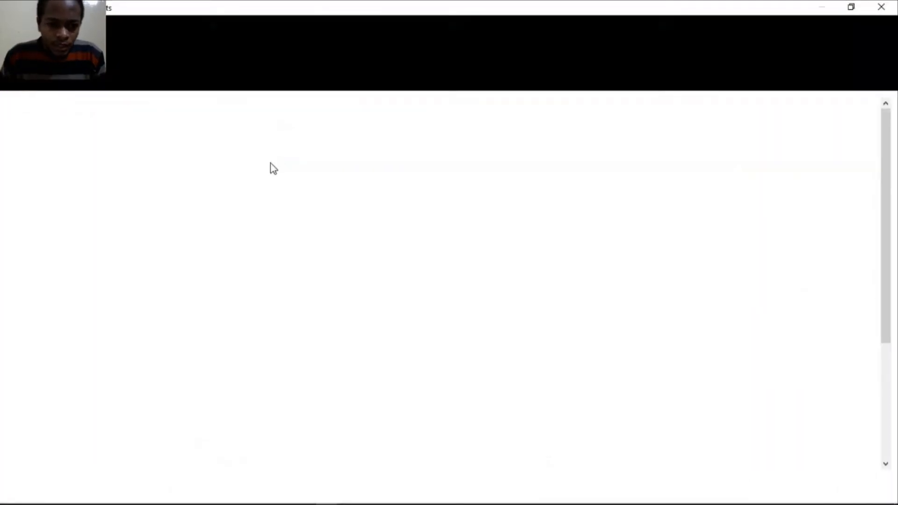
{"action": "left_click", "coordinate": [268, 215]}
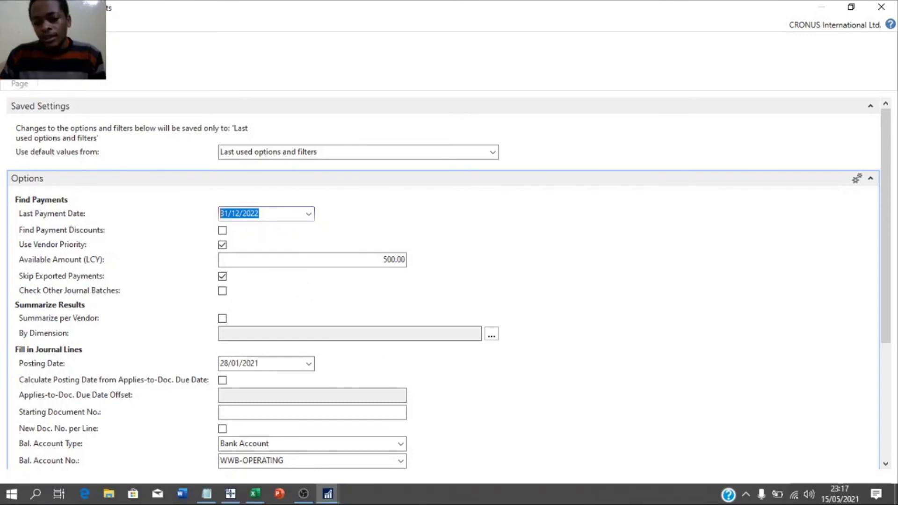
{"action": "left_click", "coordinate": [825, 501]}
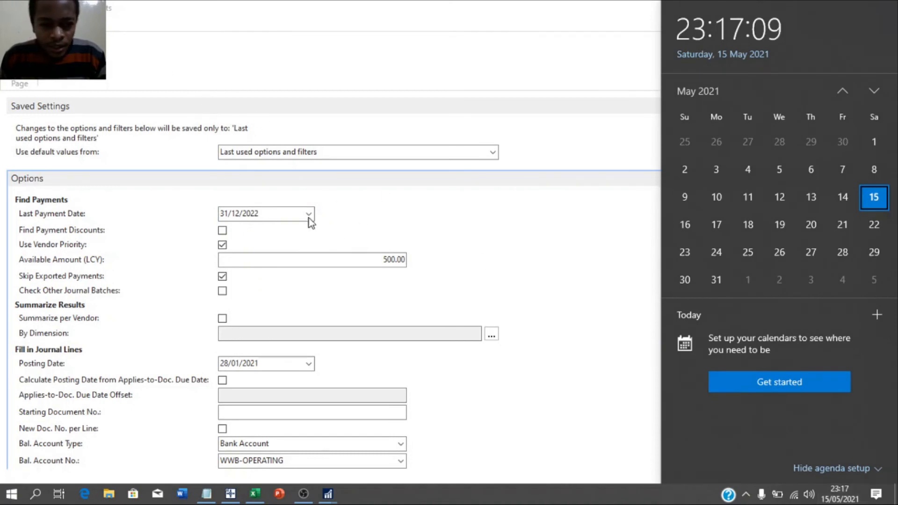
{"action": "left_click", "coordinate": [282, 210]}
{"action": "type", "text": "t"}
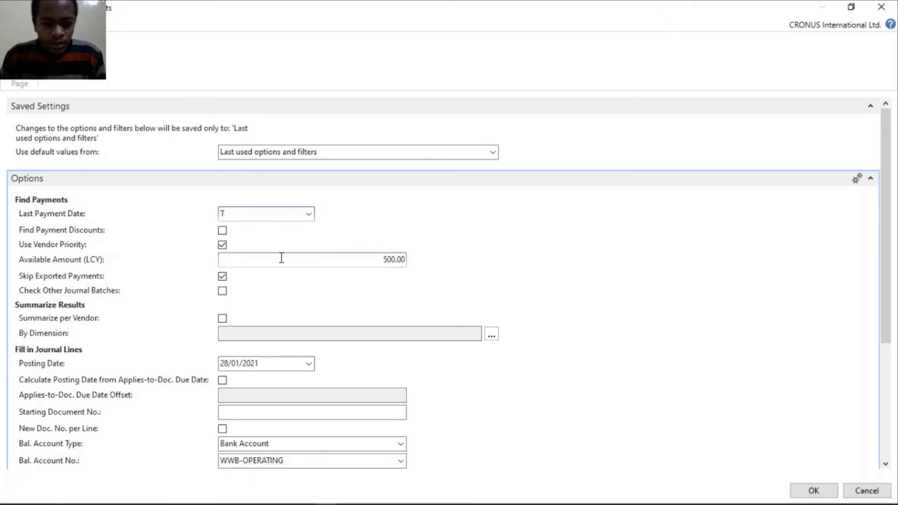
{"action": "left_click", "coordinate": [280, 259]}
Step: Set the posting date for the suggested journal lines to today, 15/05/2021
{"action": "left_click_drag", "start_coordinate": [886, 244], "coordinate": [883, 271]}
{"action": "left_click", "coordinate": [231, 320]}
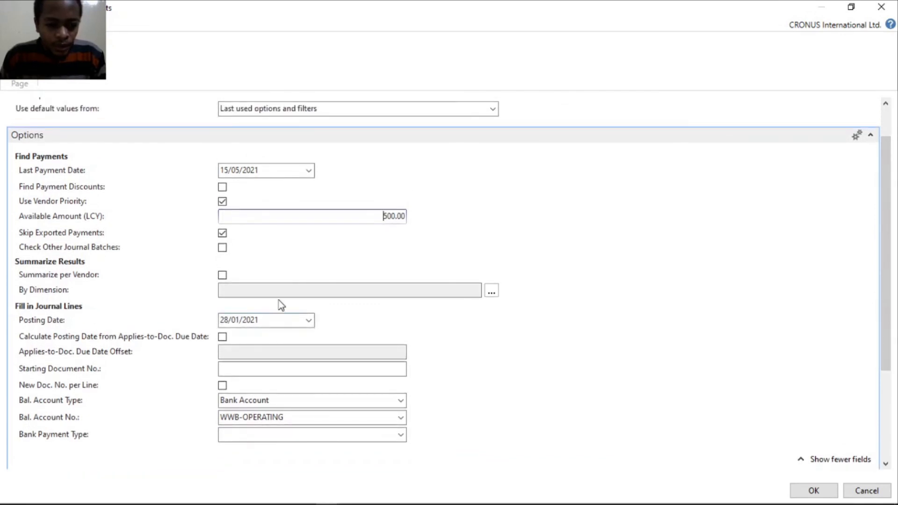
{"action": "left_click", "coordinate": [299, 320]}
{"action": "left_click_drag", "start_coordinate": [299, 320], "coordinate": [126, 321]}
{"action": "type", "text": "T"}
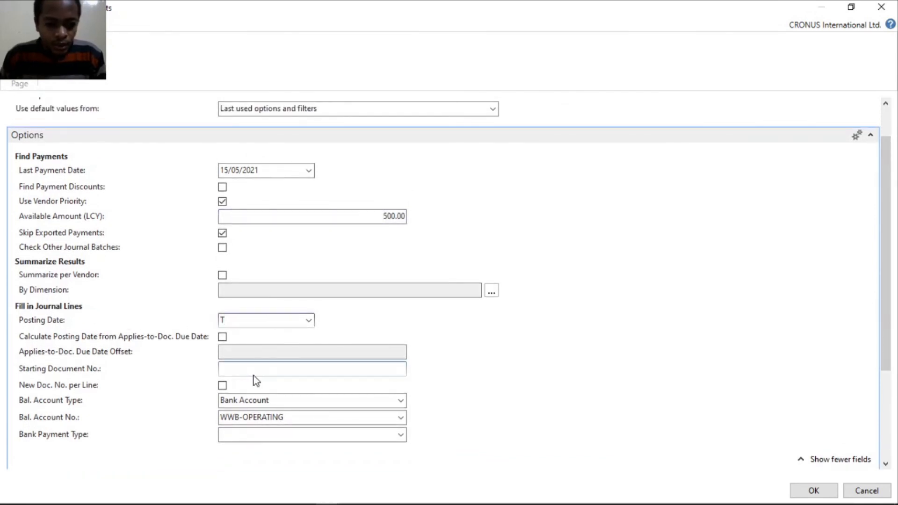
Step: Enter PAYVEND001 as the starting document number for the suggested payments
{"action": "left_click", "coordinate": [253, 373]}
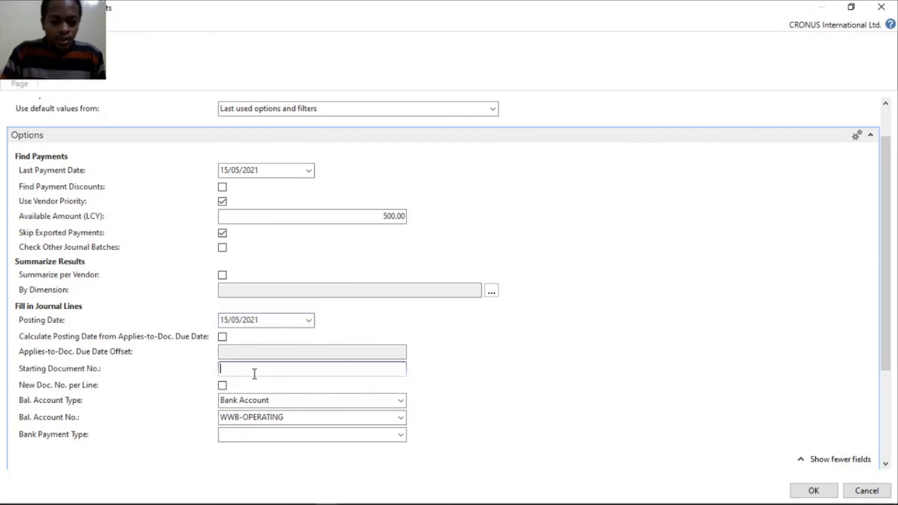
{"action": "type", "text": "pay"}
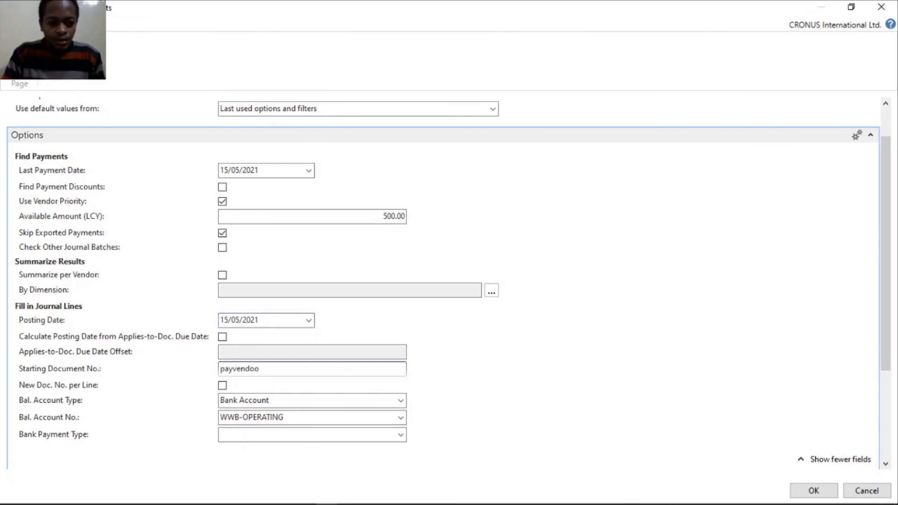
{"action": "type", "text": "vend001"}
{"action": "key", "text": "Tab"}
Step: Set the balancing bank account number for the suggested payments to GIRO
{"action": "key", "text": "Tab"}
{"action": "key", "text": "Tab"}
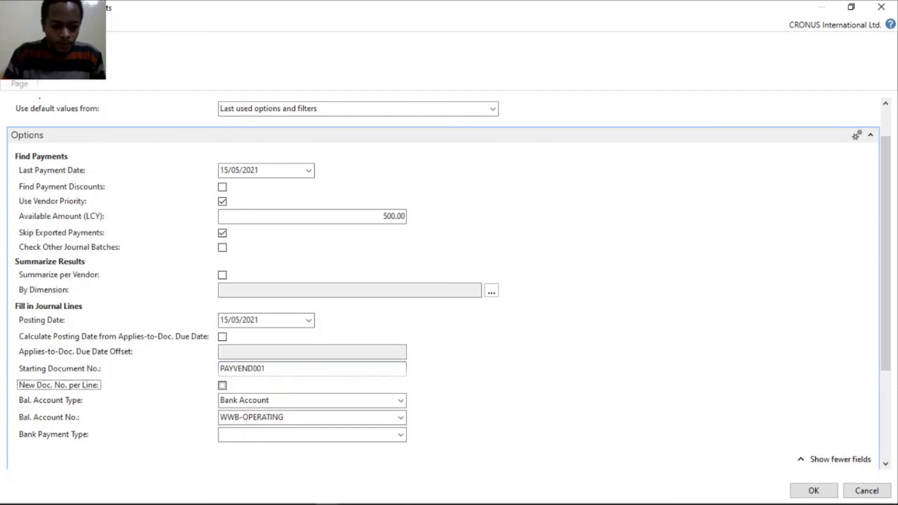
{"action": "type", "text": "G"}
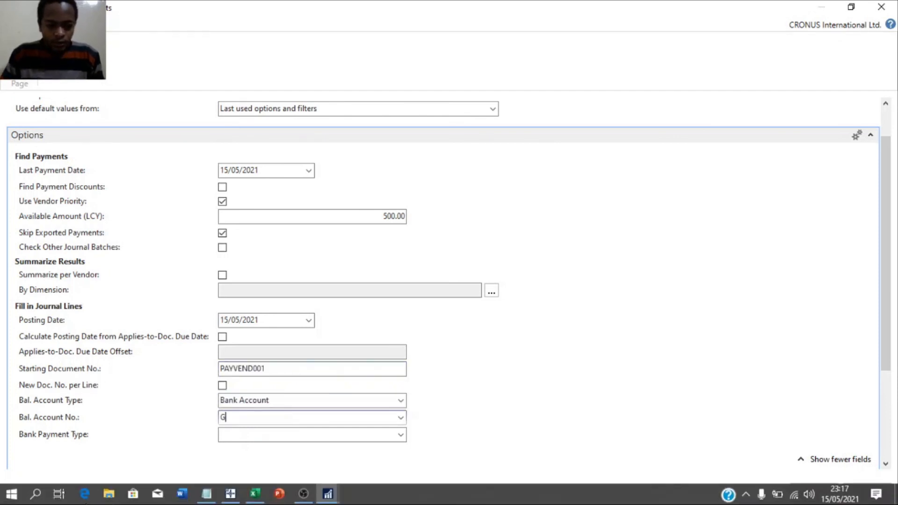
{"action": "key", "text": "Tab"}
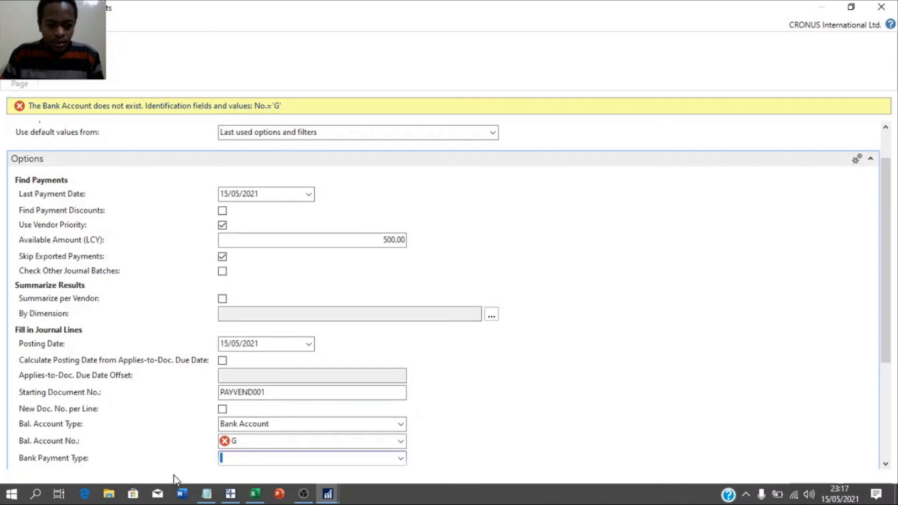
{"action": "left_click", "coordinate": [242, 441]}
{"action": "type", "text": "IRO"}
{"action": "key", "text": "Tab"}
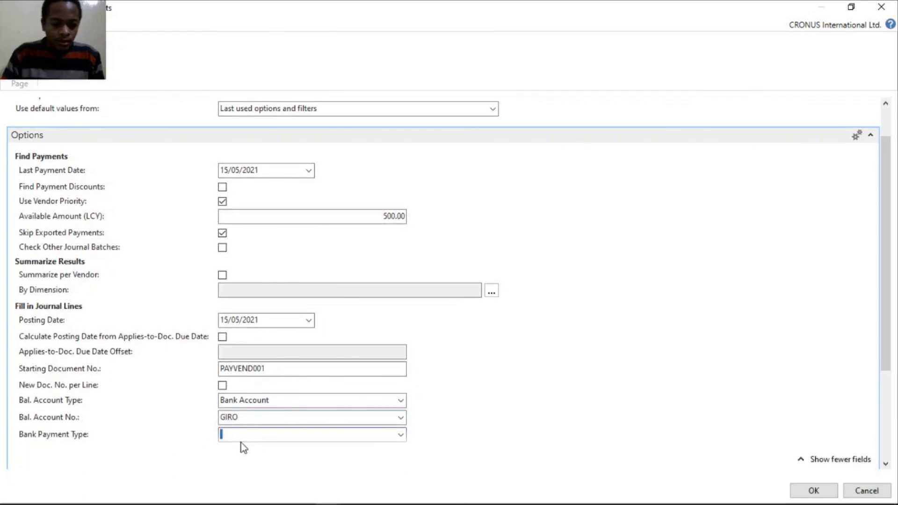
Step: Review the payment options and vendor filters, then run the vendor payment suggestion
{"action": "scroll", "coordinate": [421, 257], "scroll_direction": "down", "scroll_amount": 3}
{"action": "scroll", "coordinate": [462, 267], "scroll_direction": "up", "scroll_amount": 4}
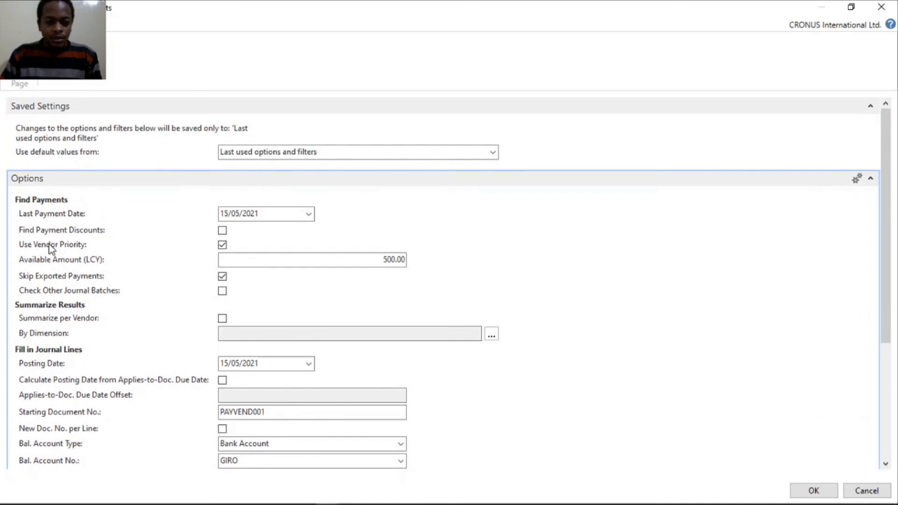
{"action": "scroll", "coordinate": [468, 328], "scroll_direction": "down", "scroll_amount": 4}
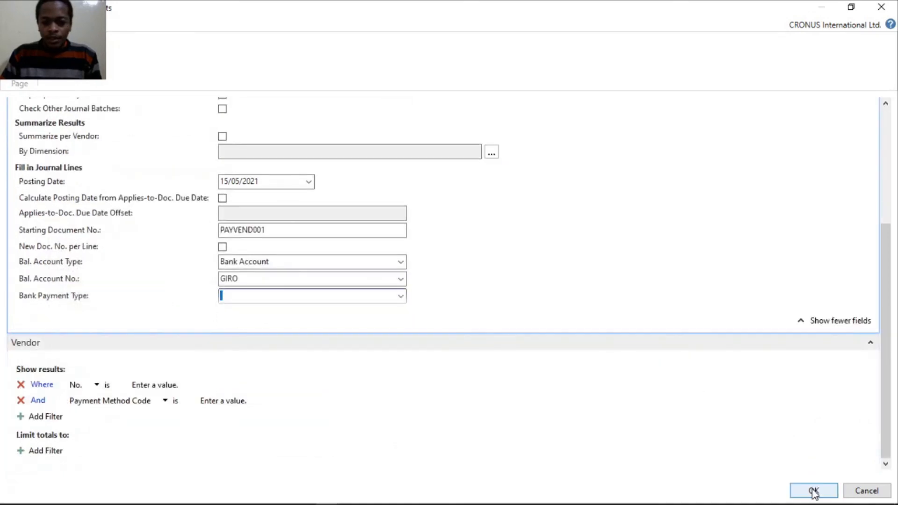
{"action": "left_click", "coordinate": [813, 491]}
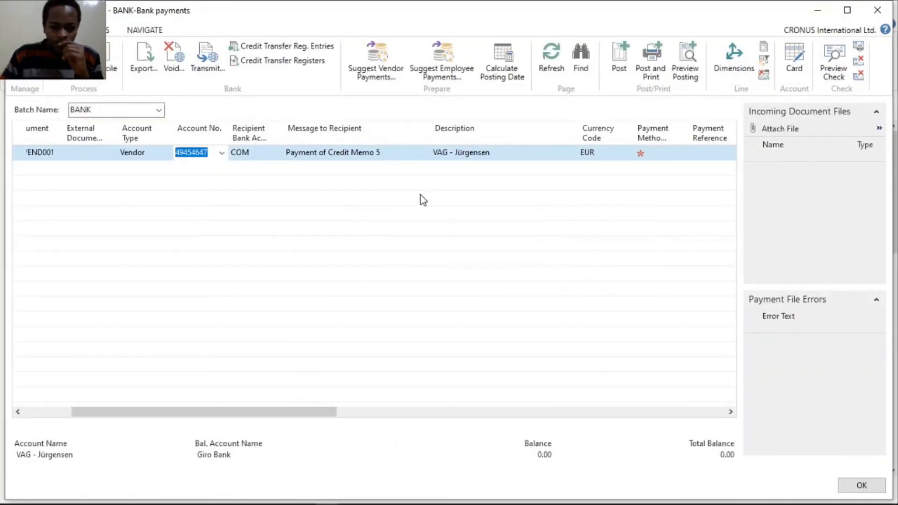
Step: Examine the payment line's recipient message, document number and posting date, then close the payment journal
{"action": "left_click", "coordinate": [412, 152]}
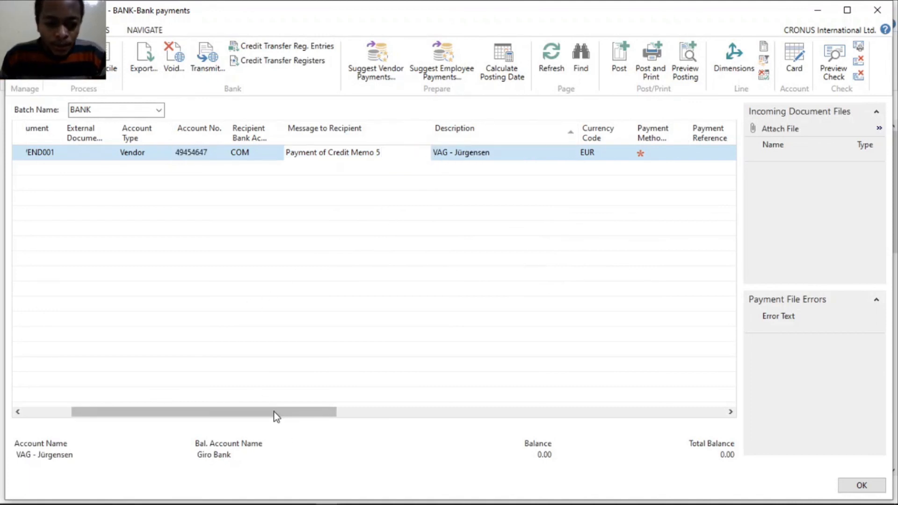
{"action": "left_click_drag", "start_coordinate": [275, 412], "coordinate": [256, 410]}
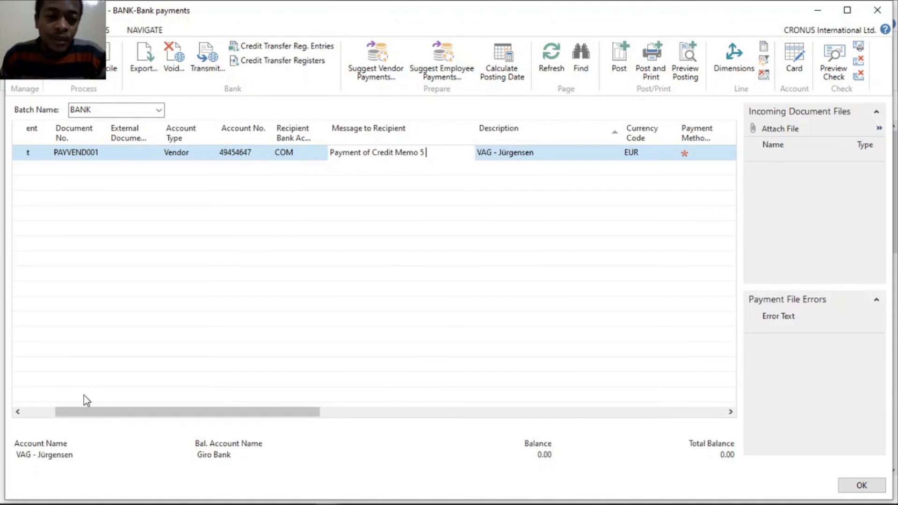
{"action": "left_click", "coordinate": [34, 415]}
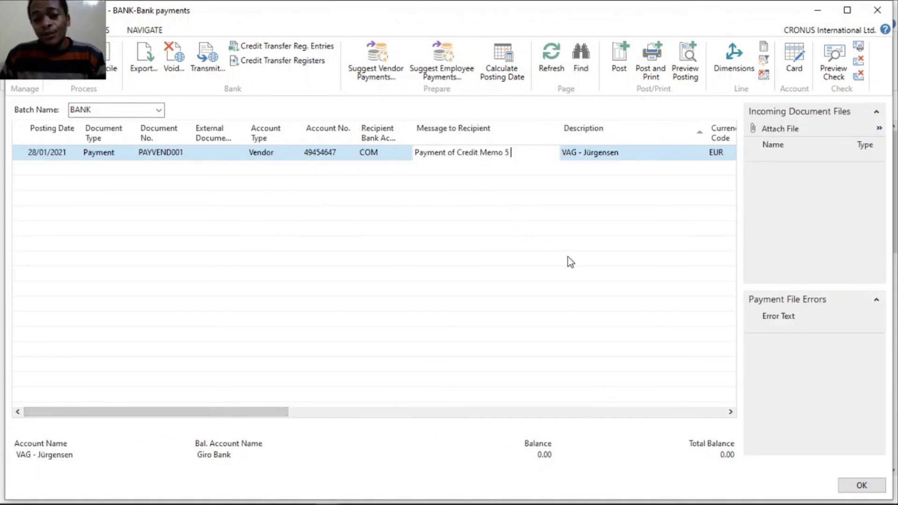
{"action": "left_click", "coordinate": [862, 485]}
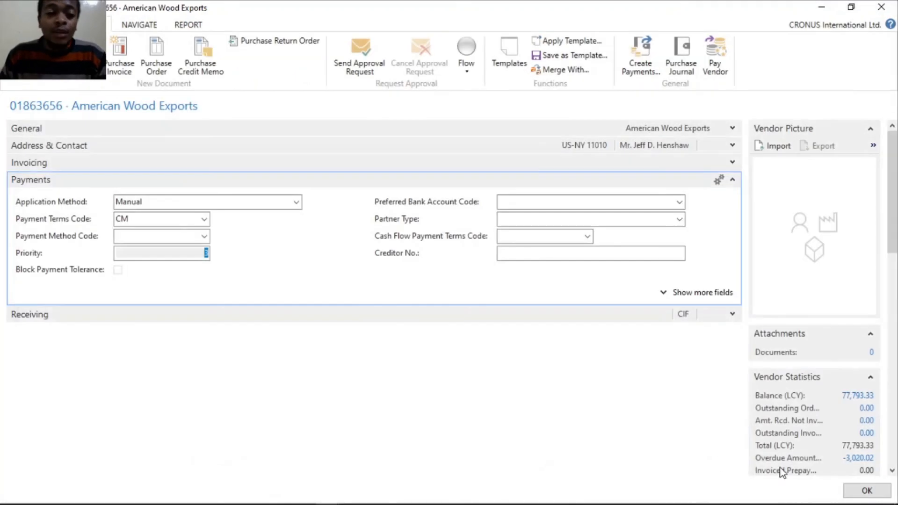
{"action": "mouse_move", "coordinate": [311, 497]}
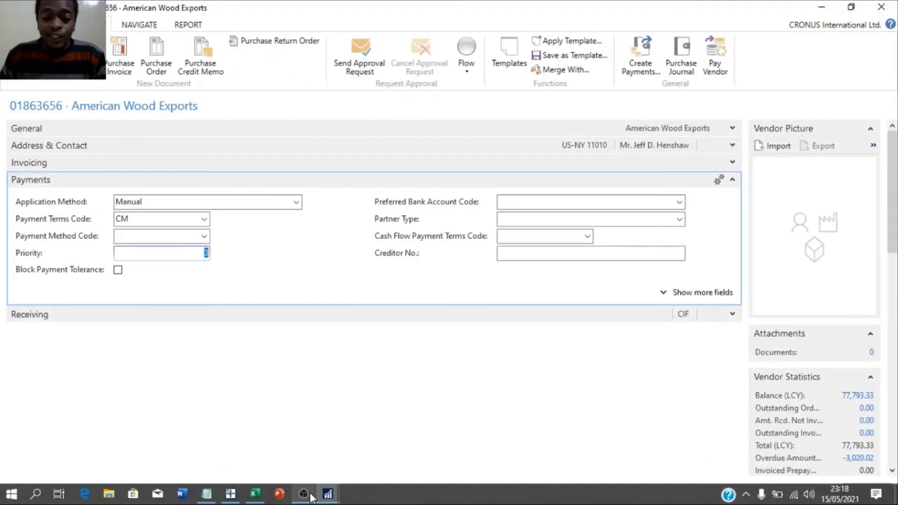